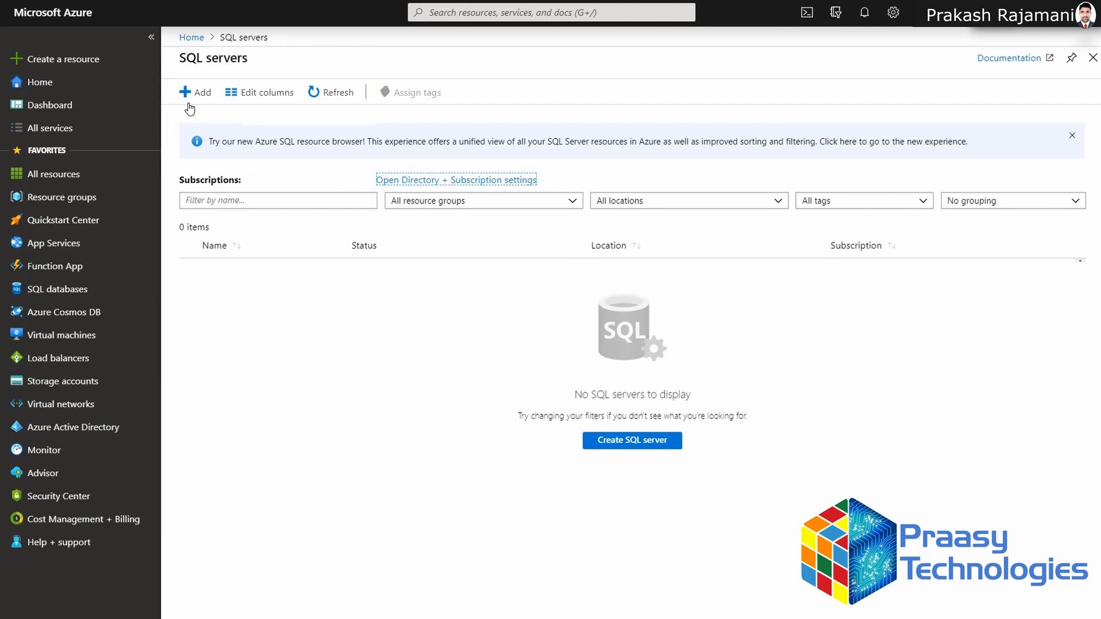
Start a new SQL server named praasy-sqlserver and set its location to (US) East US
click(190, 107)
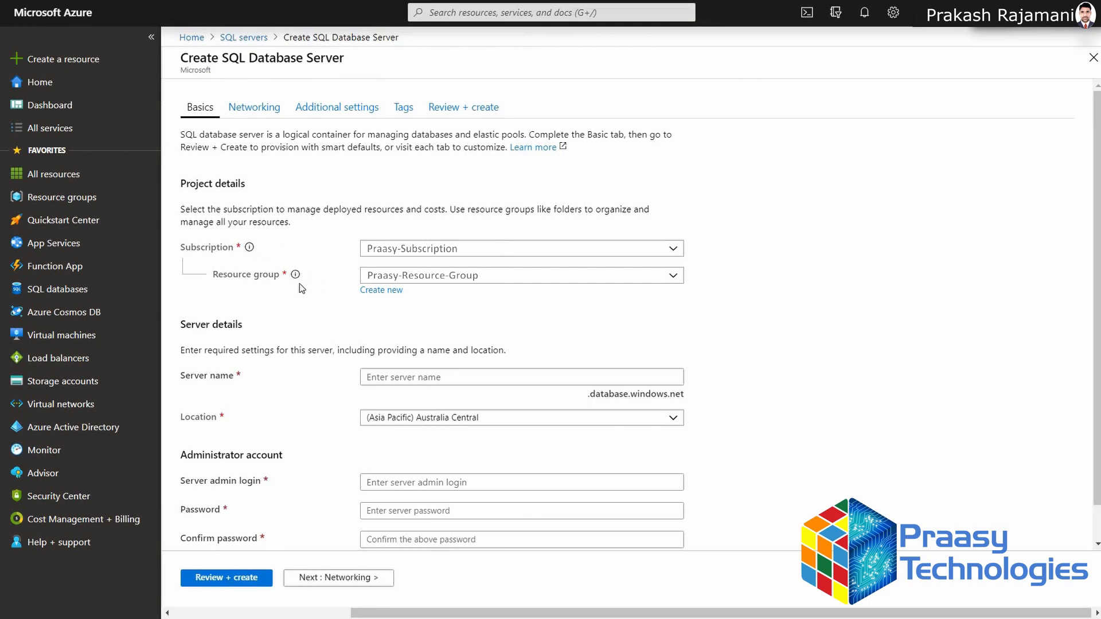
click(387, 378)
click(388, 378)
text(praasy-sqlserver)
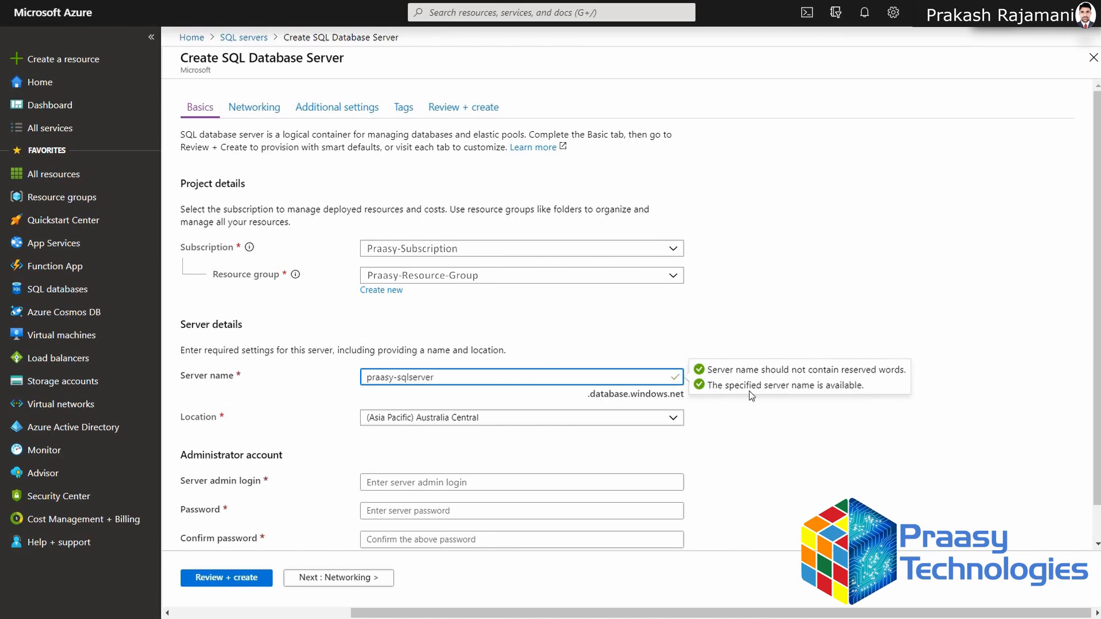
click(675, 423)
scroll(530, 256, up, 5)
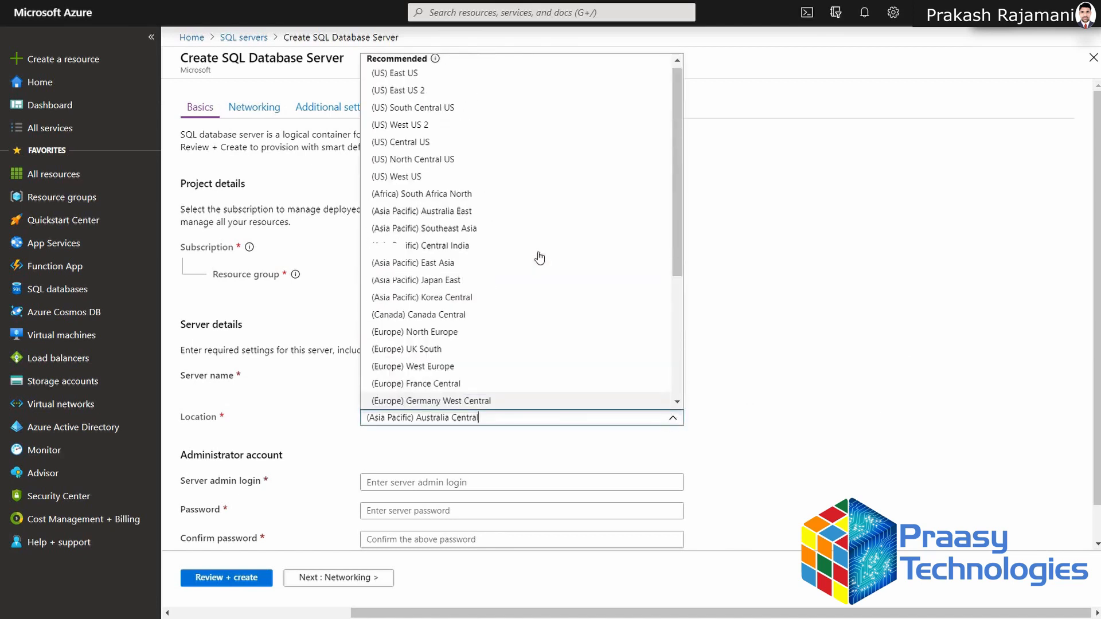
click(402, 78)
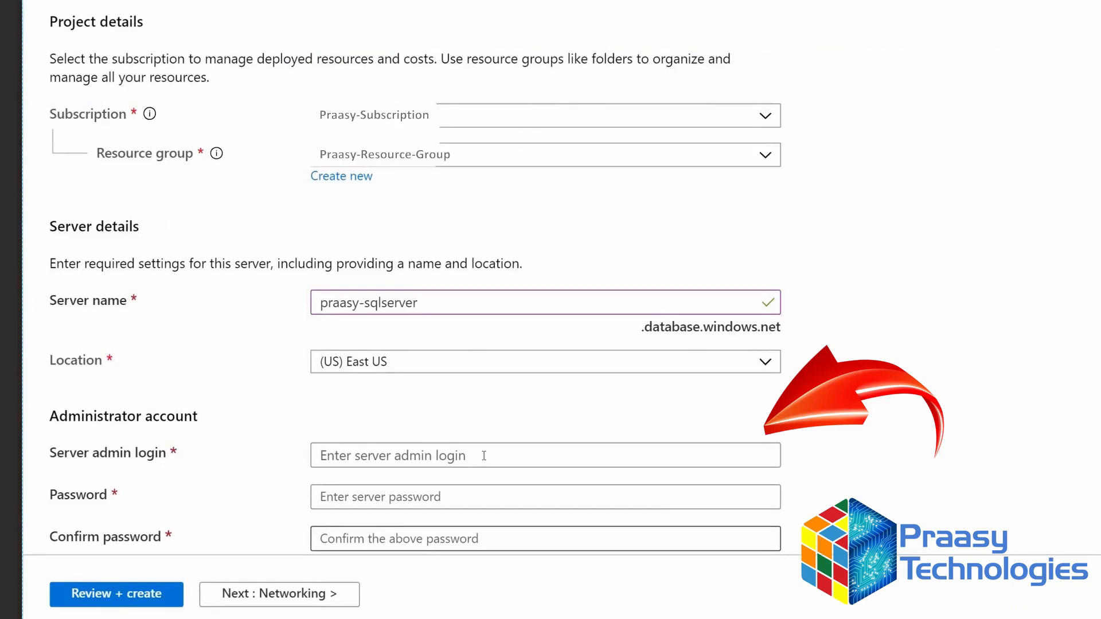
Set the server admin login to praasy, enter and confirm the admin password, and create the server after the review
click(484, 456)
text(praasy)
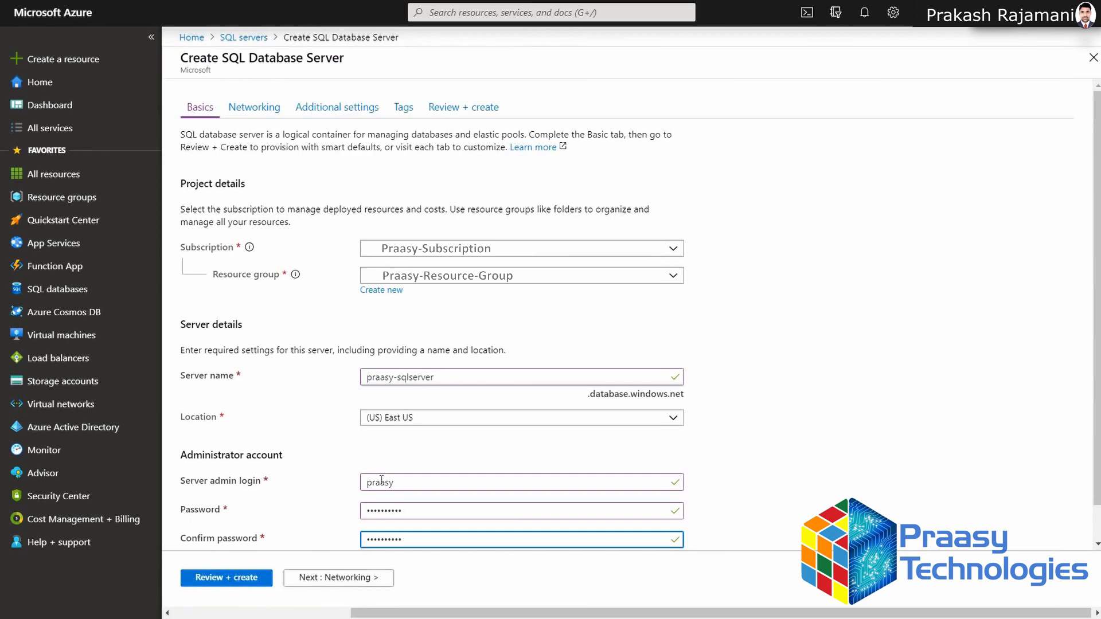
click(238, 577)
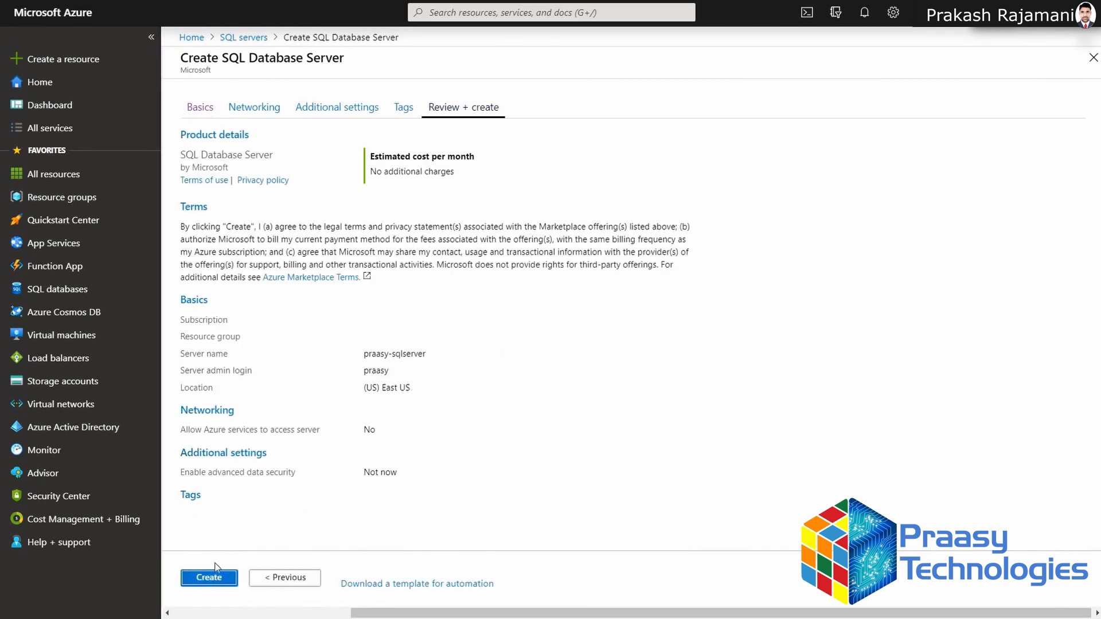
click(208, 585)
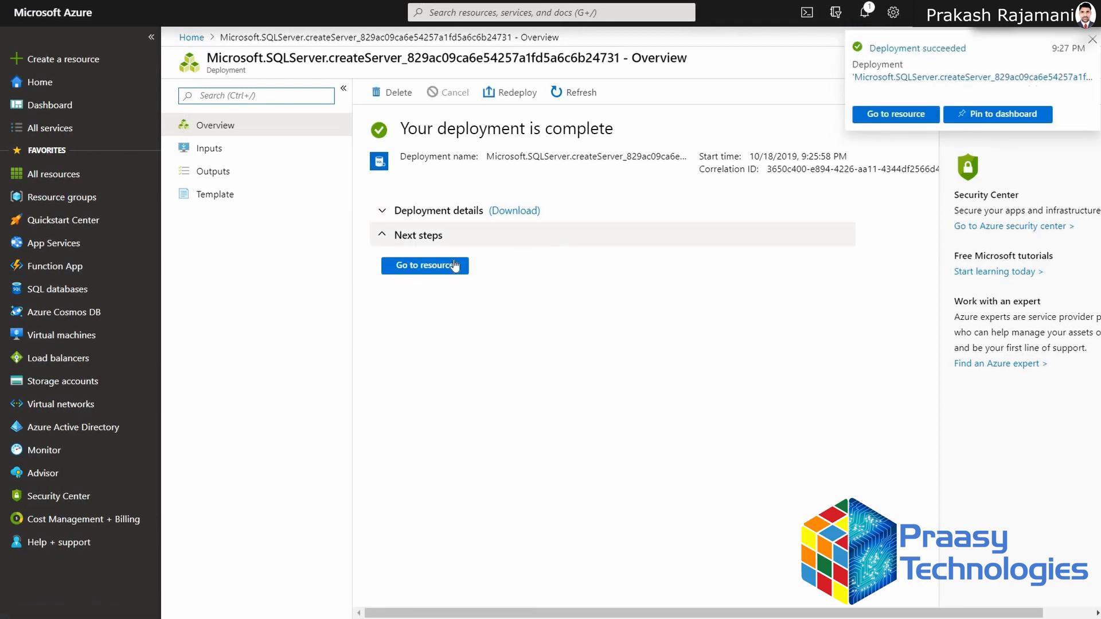
Open the deployed server and start a new blank SQL database named praasy-db
click(436, 266)
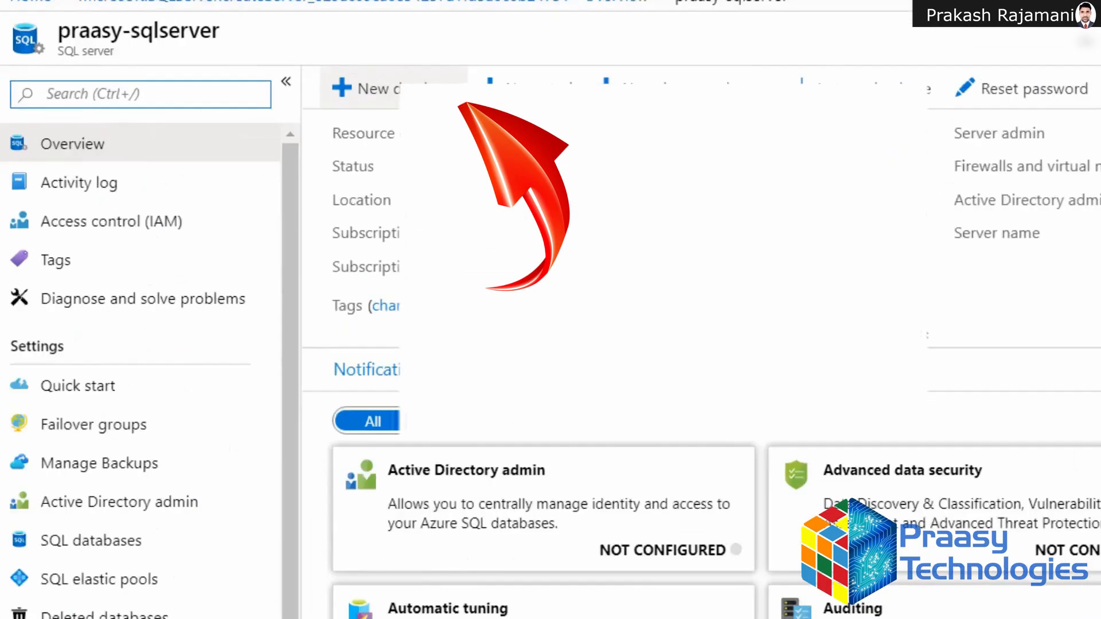
click(416, 93)
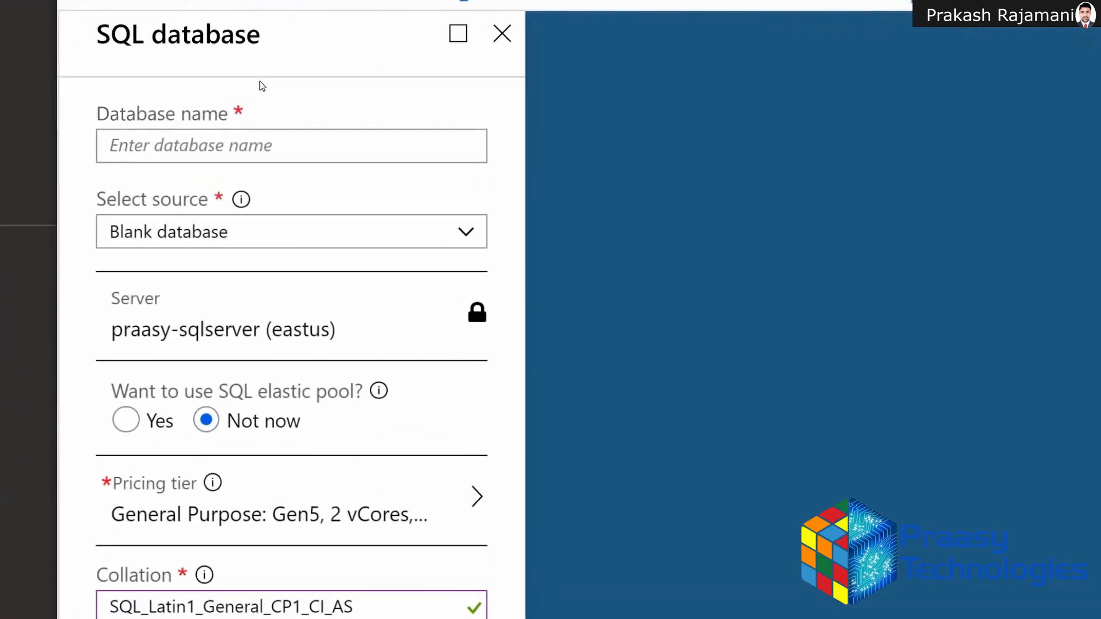
click(268, 140)
text(praasy-db)
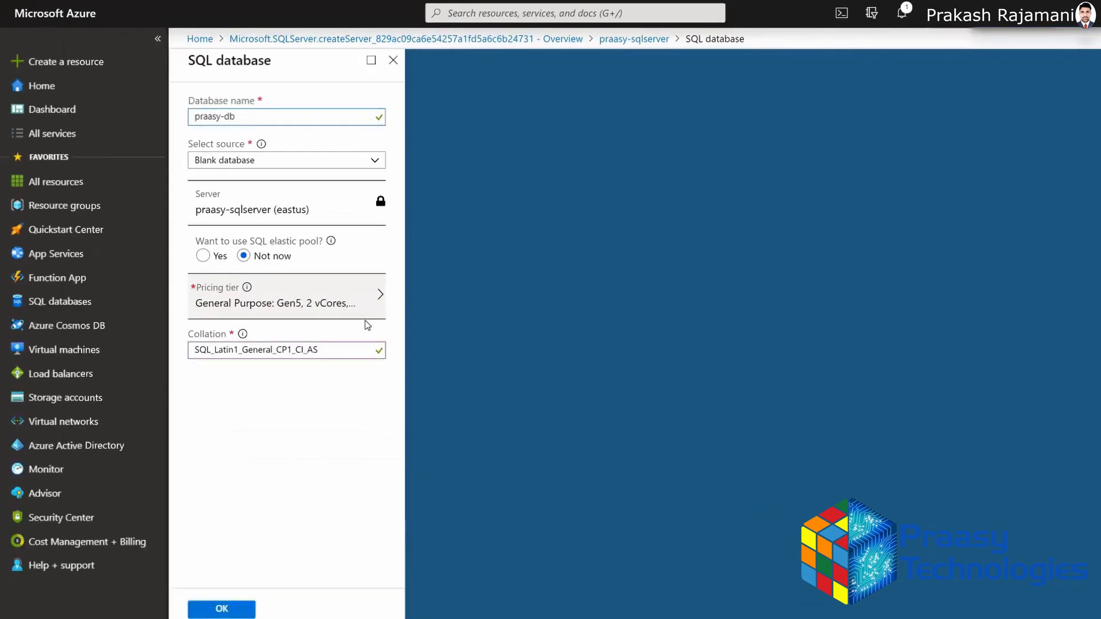
Configure the database's pricing tier as General Purpose, Provisioned, Gen4 with a 1 GB data max size, and apply it
click(416, 501)
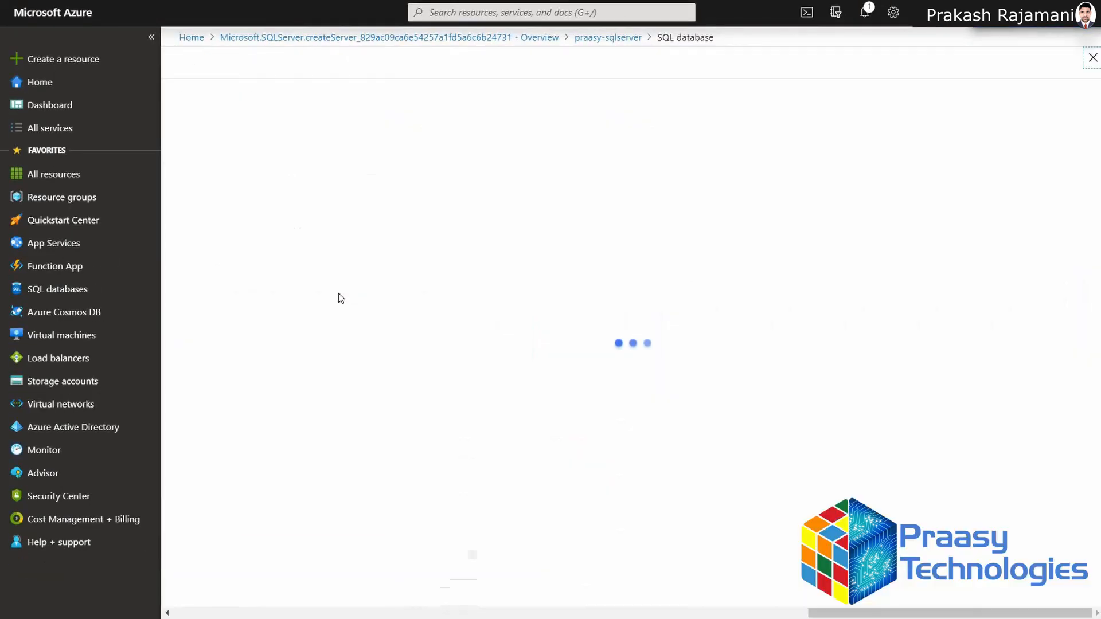
click(376, 265)
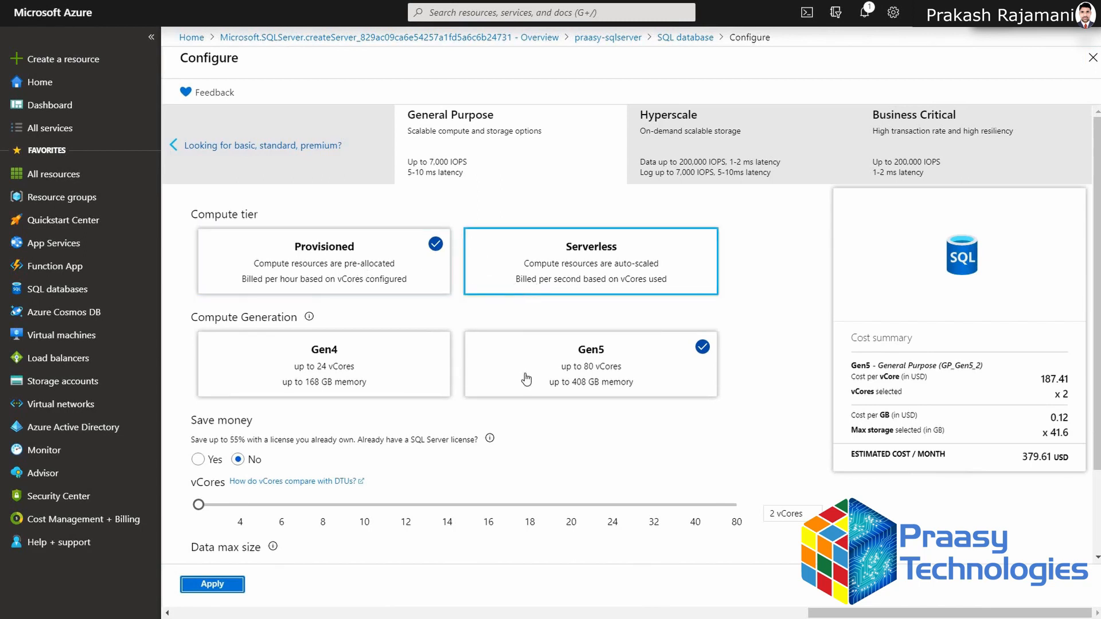
click(388, 370)
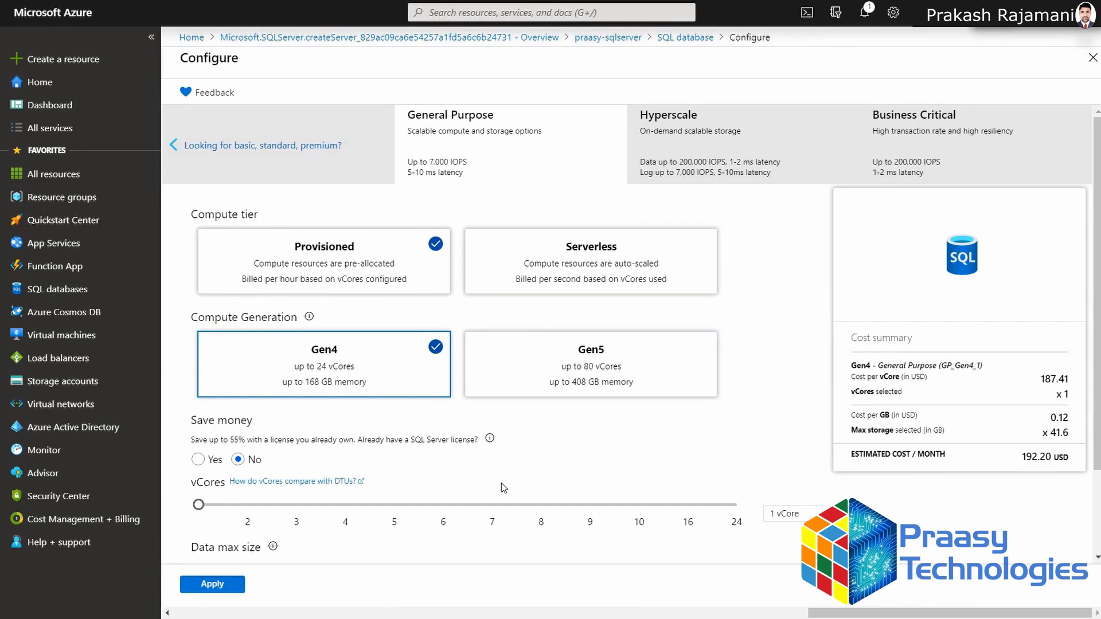
scroll(502, 487, down, 2)
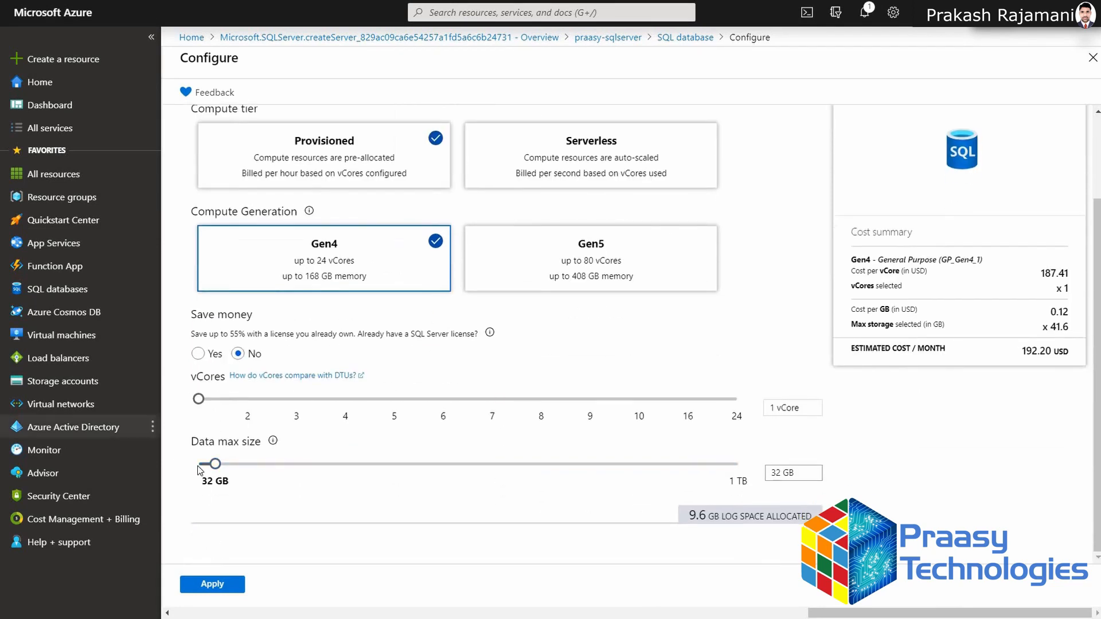
click(207, 471)
click(206, 464)
drag(206, 466, 155, 469)
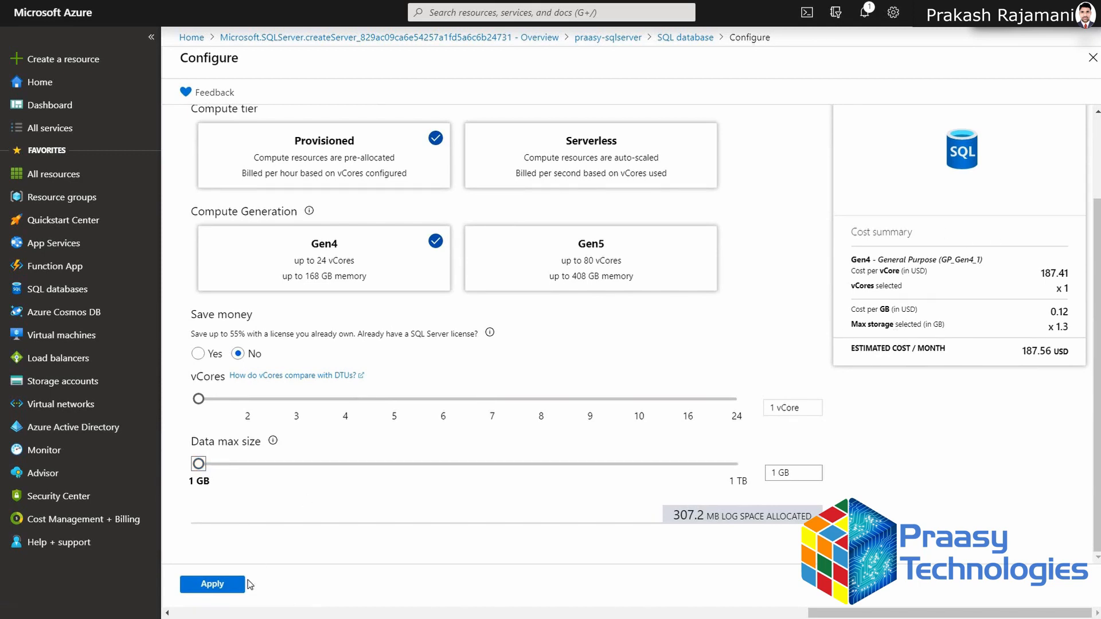
click(231, 589)
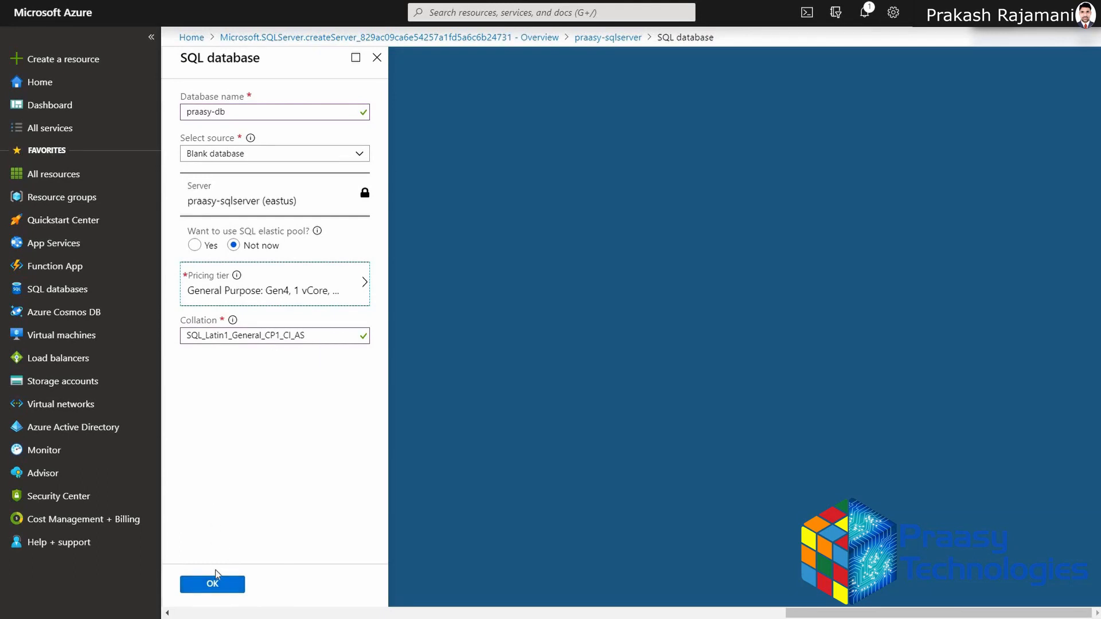
Create the database and check its creation notification and the server's list of SQL databases
click(212, 584)
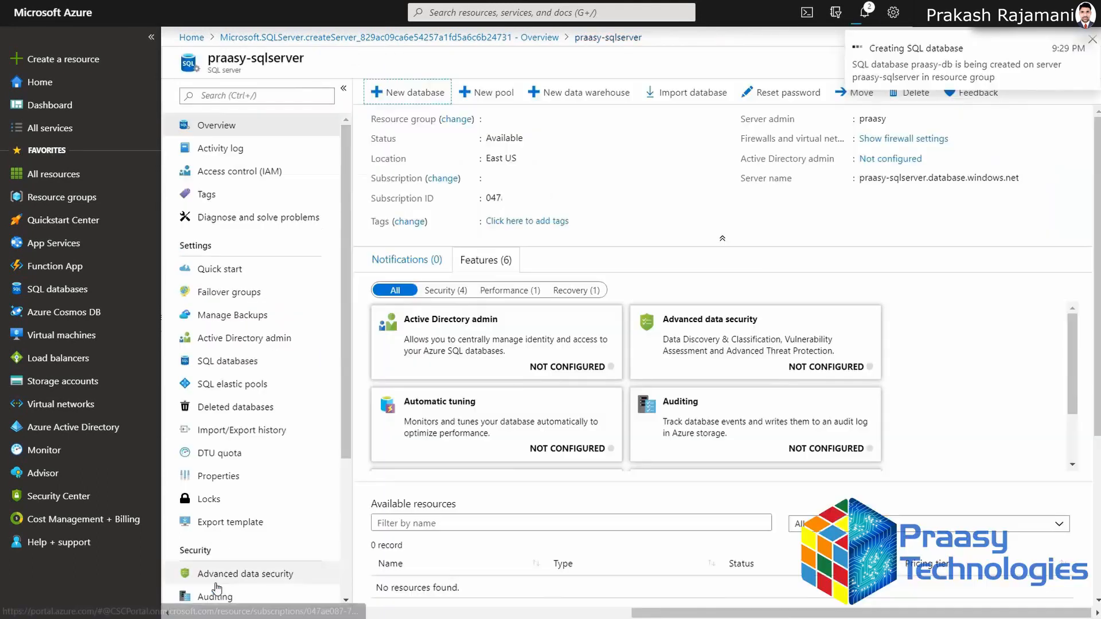
click(862, 16)
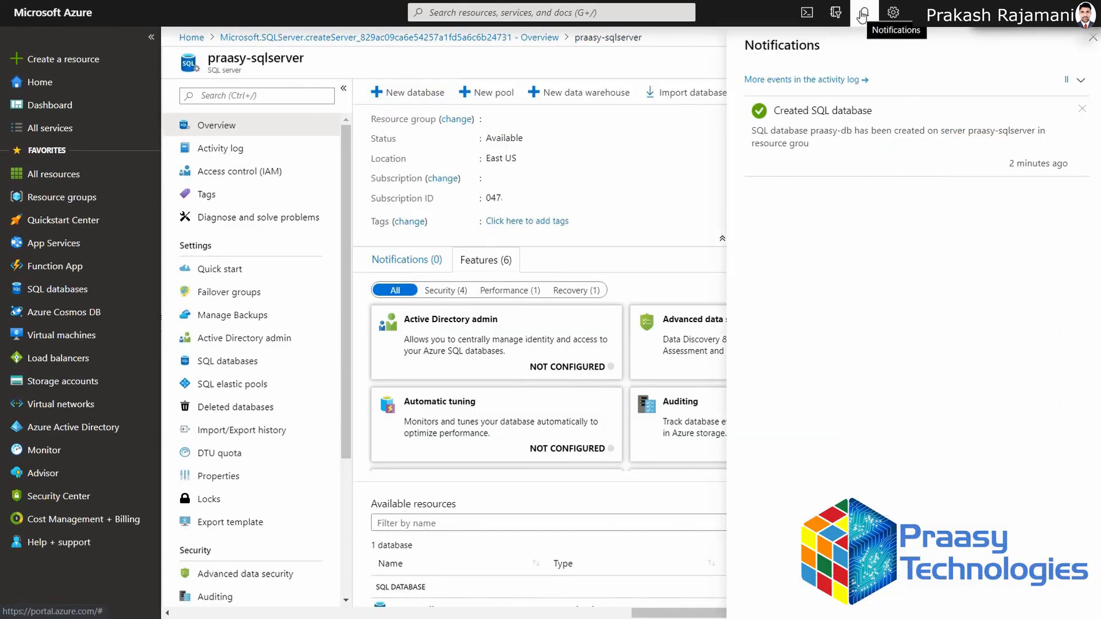
click(862, 16)
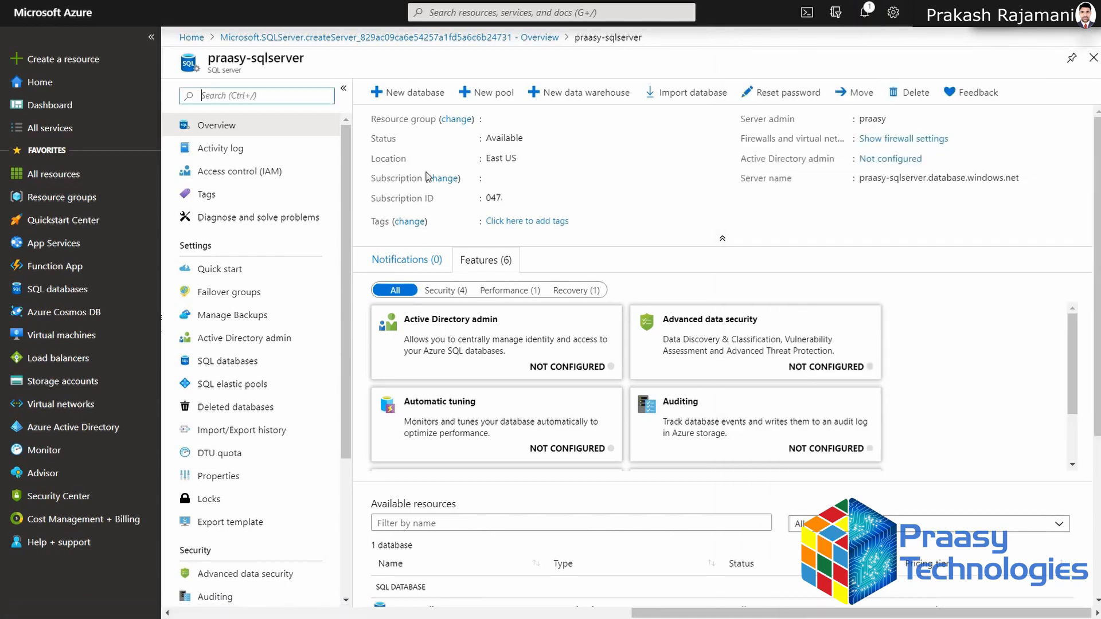
click(230, 371)
click(399, 140)
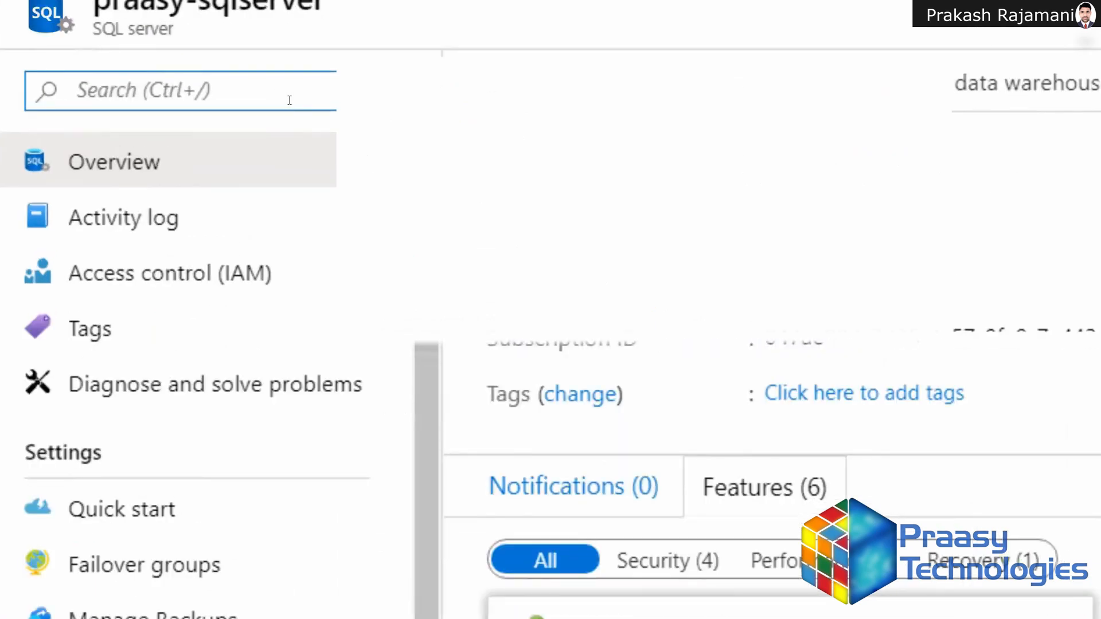
In the server's firewall settings, add the client IP rule, allow Azure services and resources to access the server, and save
text(fire)
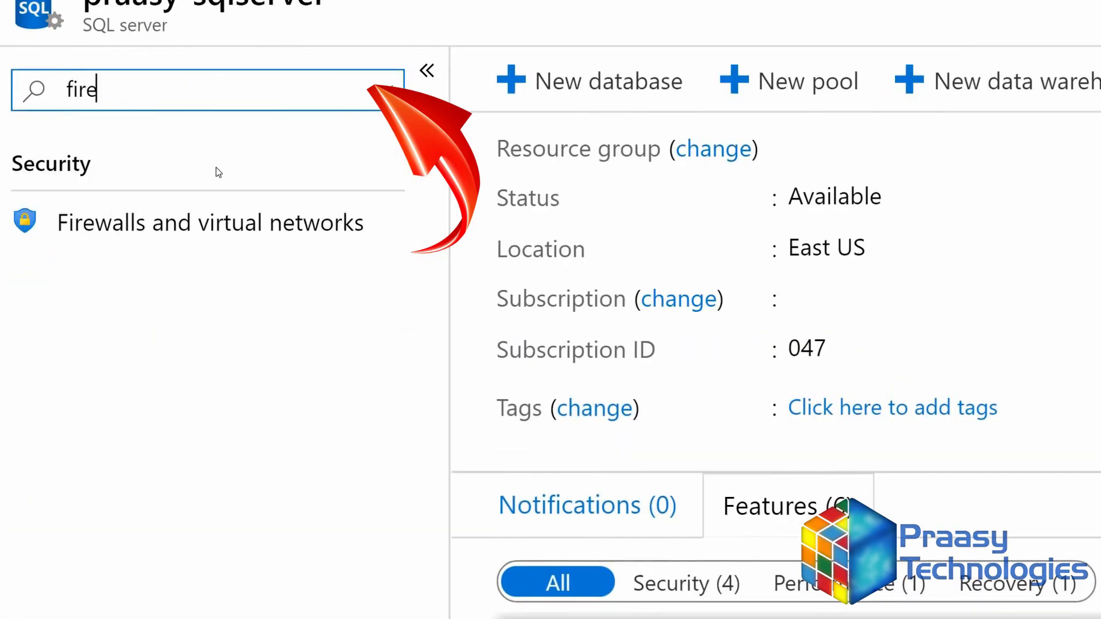
click(178, 228)
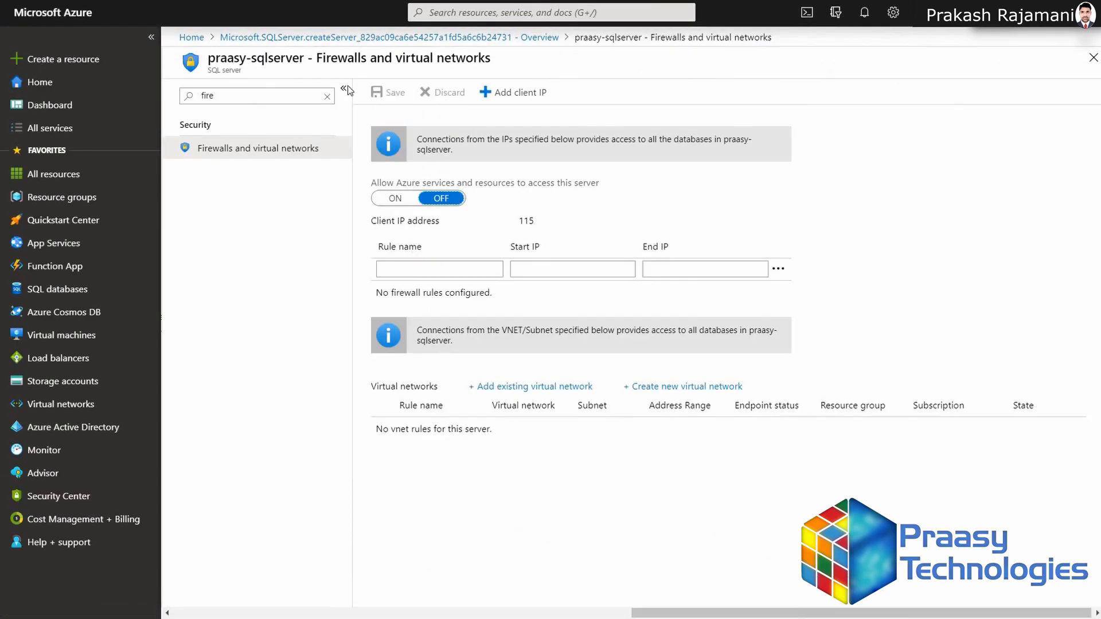
click(487, 93)
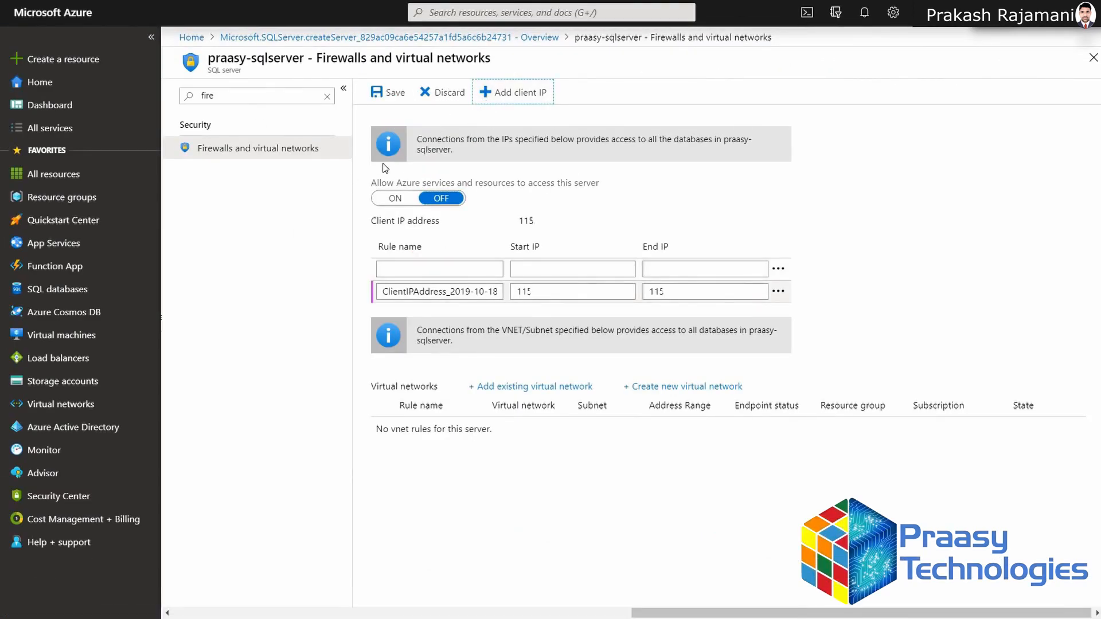
click(400, 199)
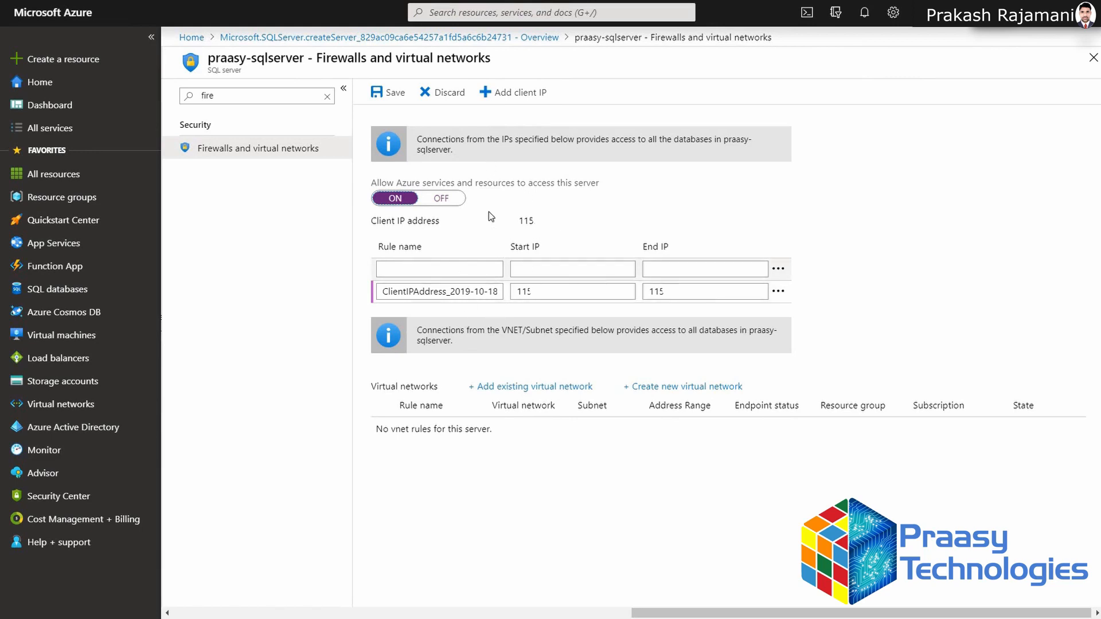
click(392, 94)
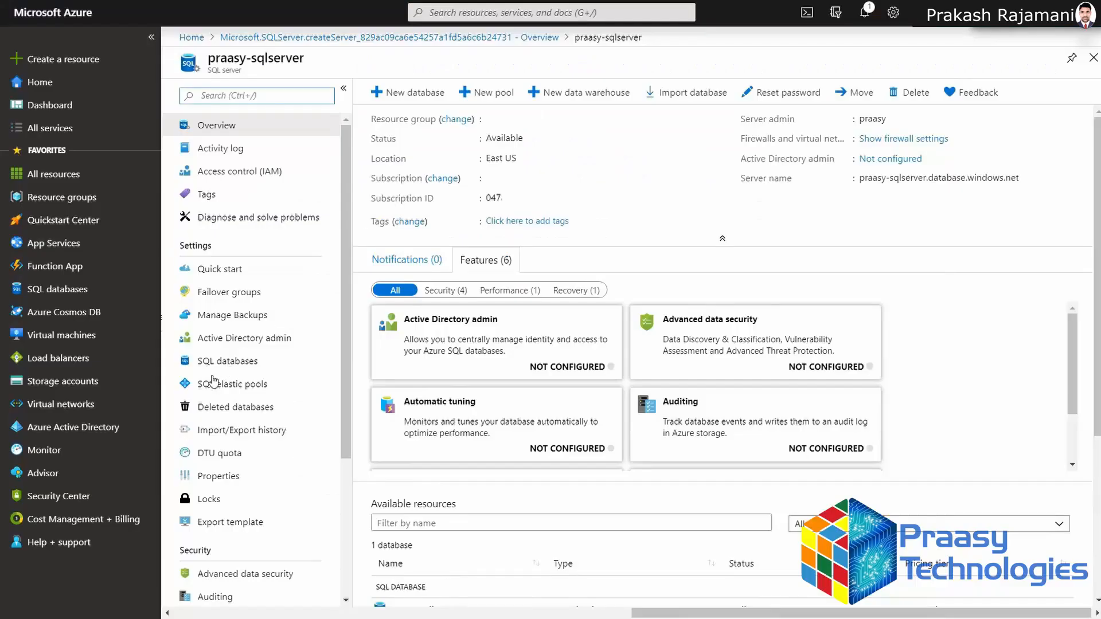
Open praasy-db from the server's SQL databases and go to its Query editor (preview)
click(231, 369)
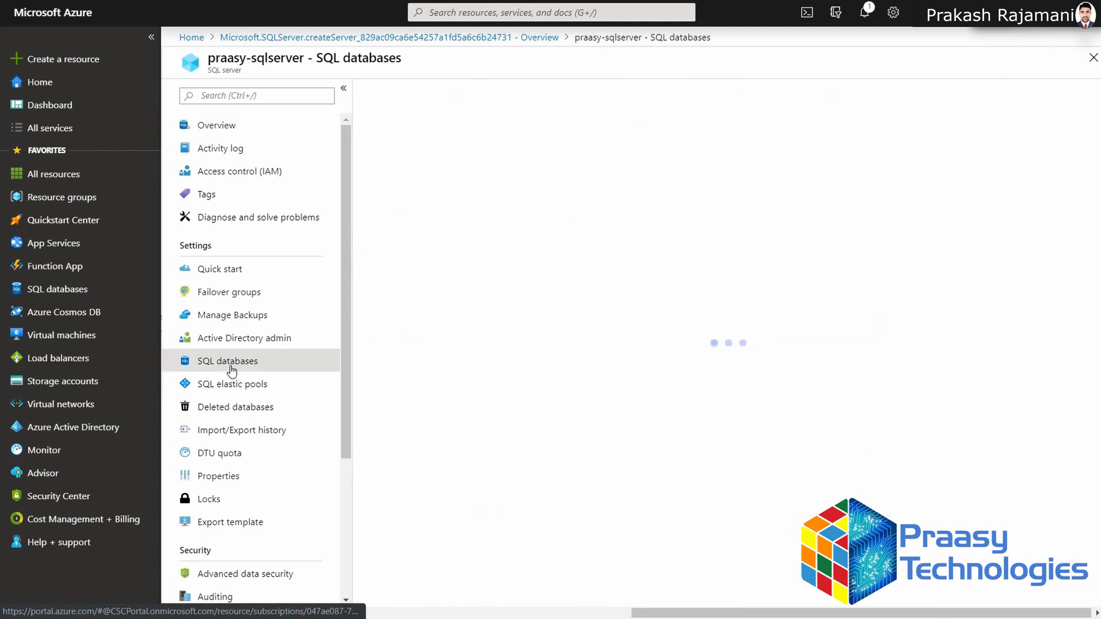
click(403, 150)
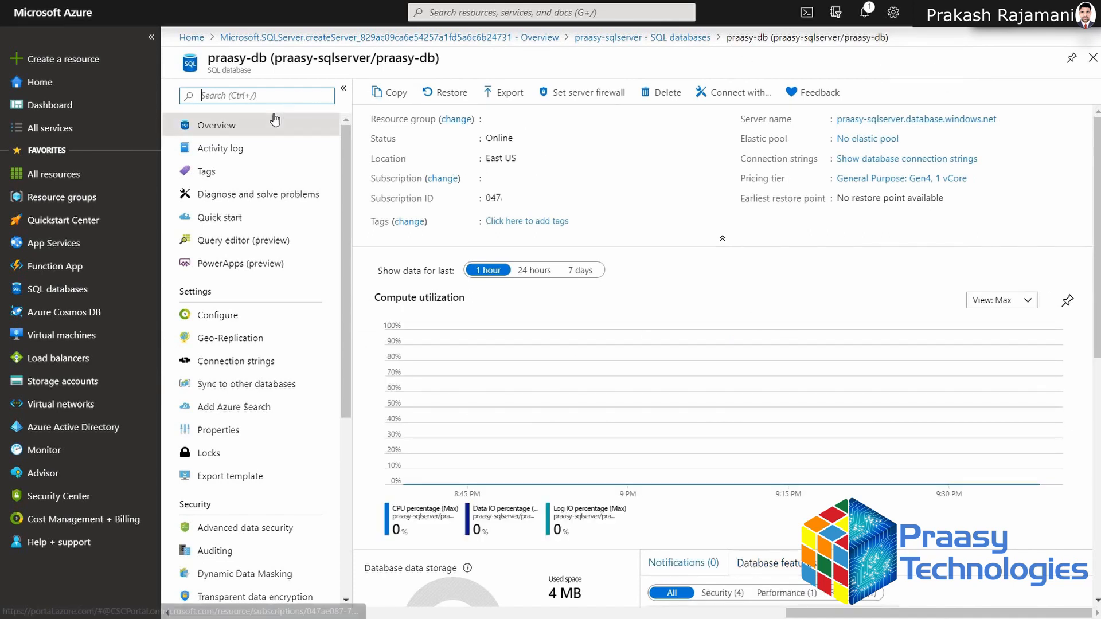
click(276, 93)
text(query editor)
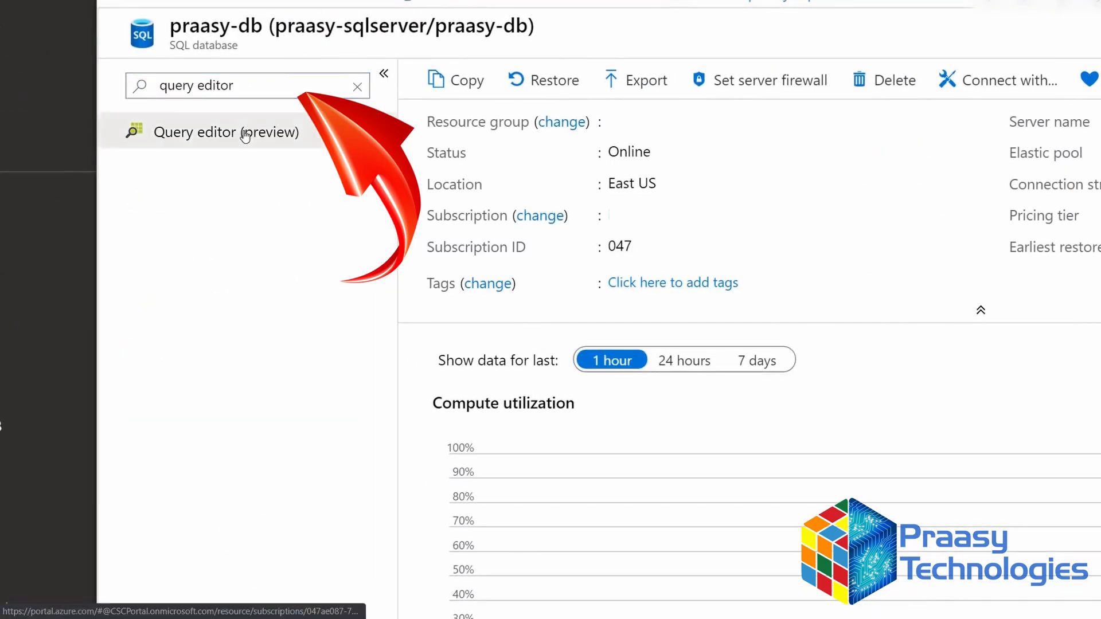
click(246, 134)
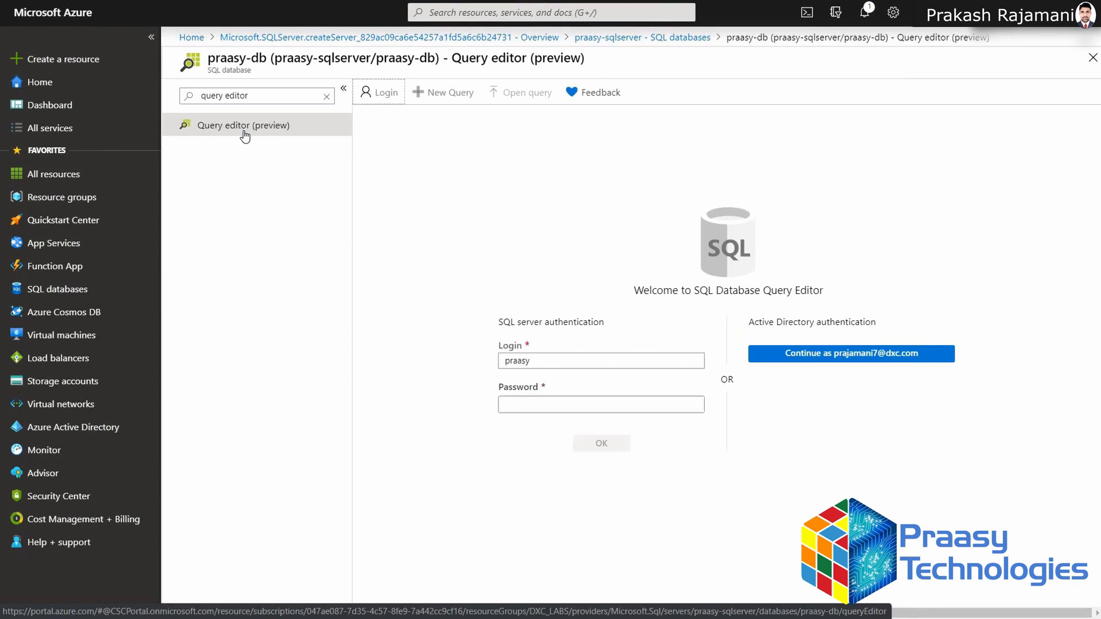
Sign in to the query editor with SQL server authentication by entering the admin password
click(538, 404)
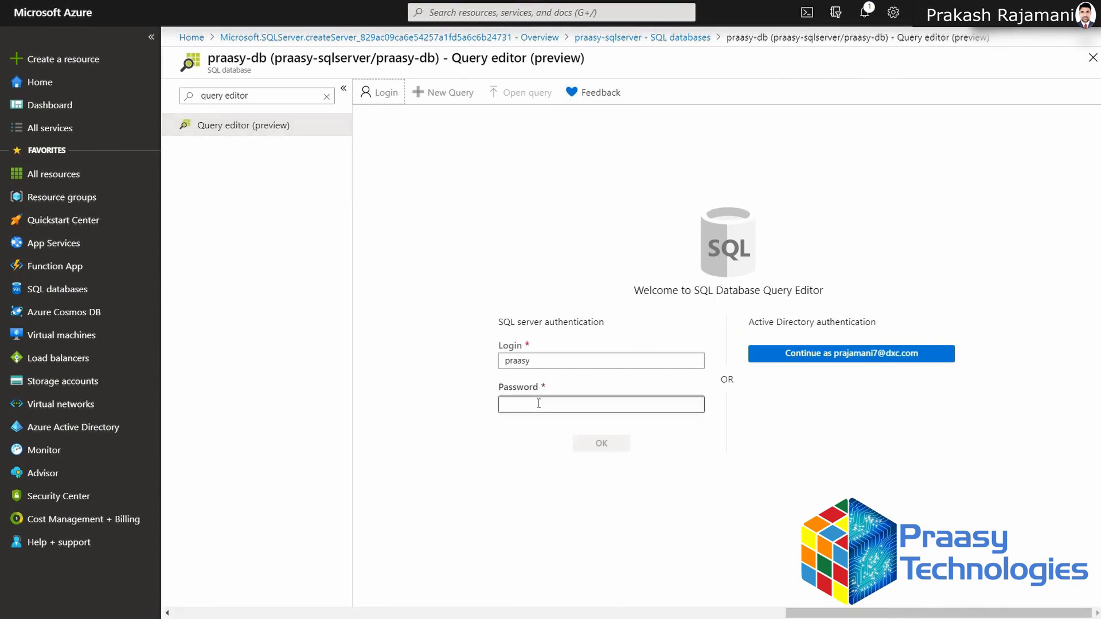
text(**********)
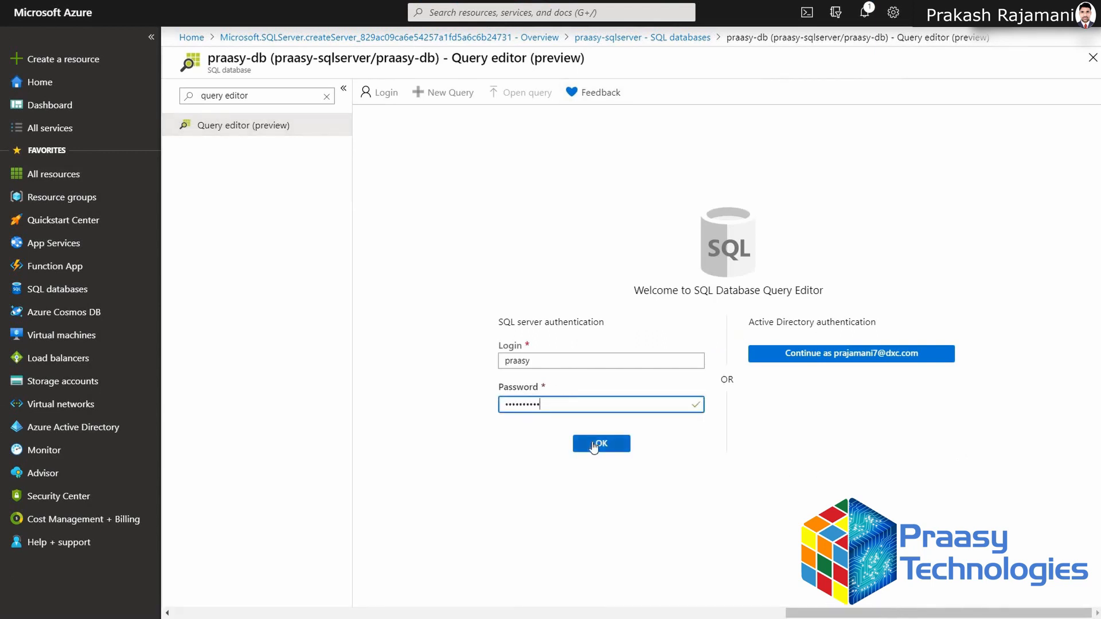
click(597, 444)
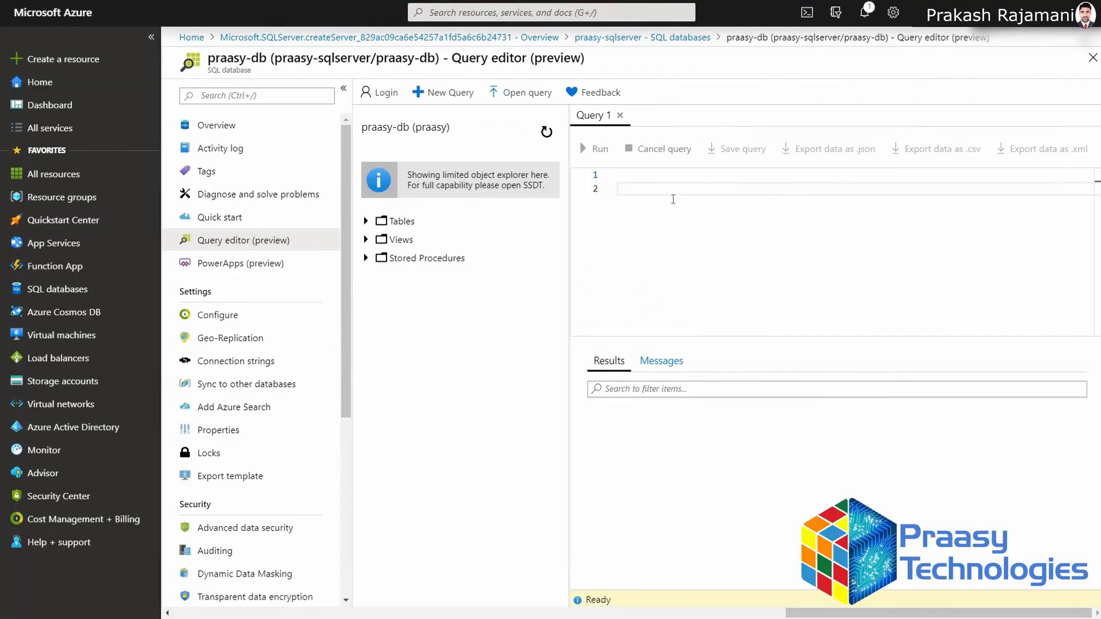
Write SQL creating table Technologies (id int, Technology varchar(20)), inserting (1,'Aure'), (2,'AWS'), (3,'Google Cloud'), and selecting all rows from [dbo].[Technologies]
text(create table Technologies (id int, Technology varchar(20))  insert into technologies values (1, 'Aure'), (2,'AWS'),(3,'Google Cloud')  select * from [dbo].[Technologies])
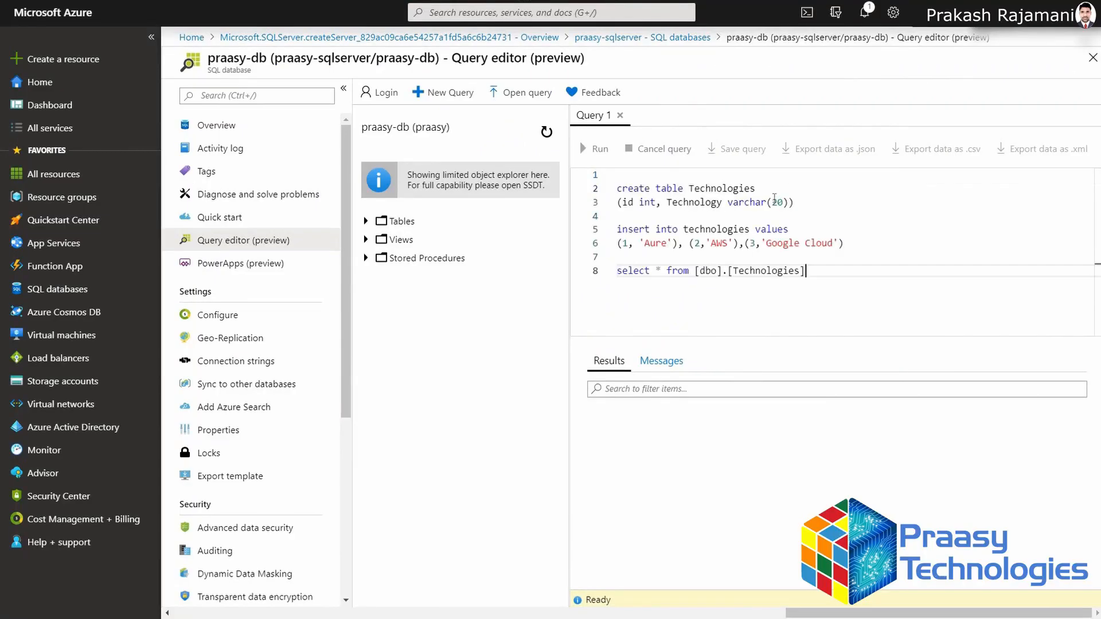
drag(631, 179, 794, 204)
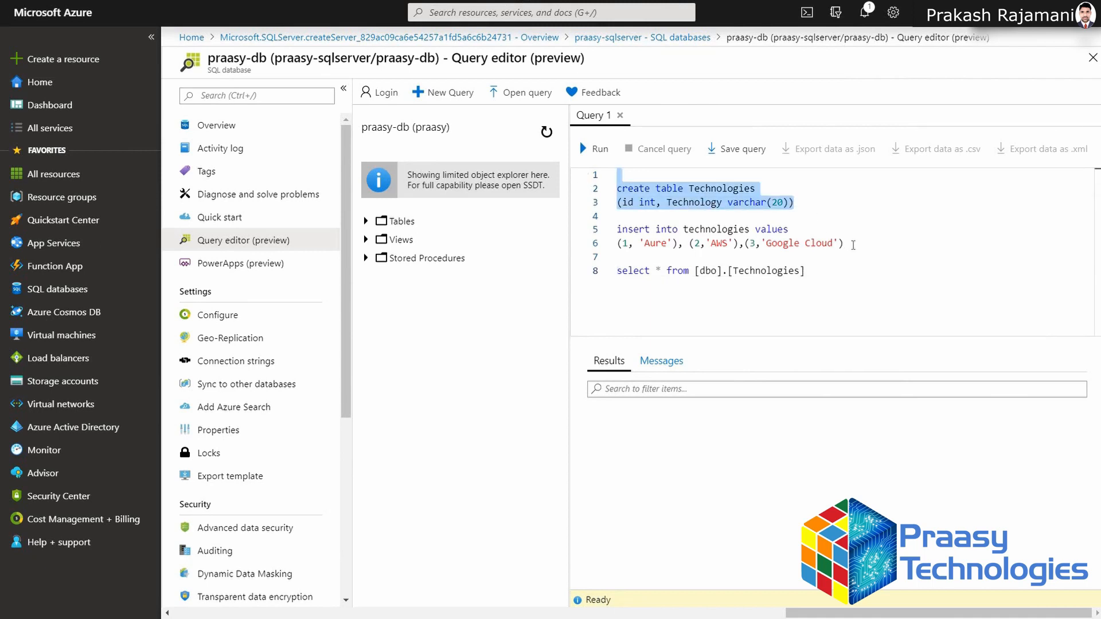
drag(627, 230, 843, 243)
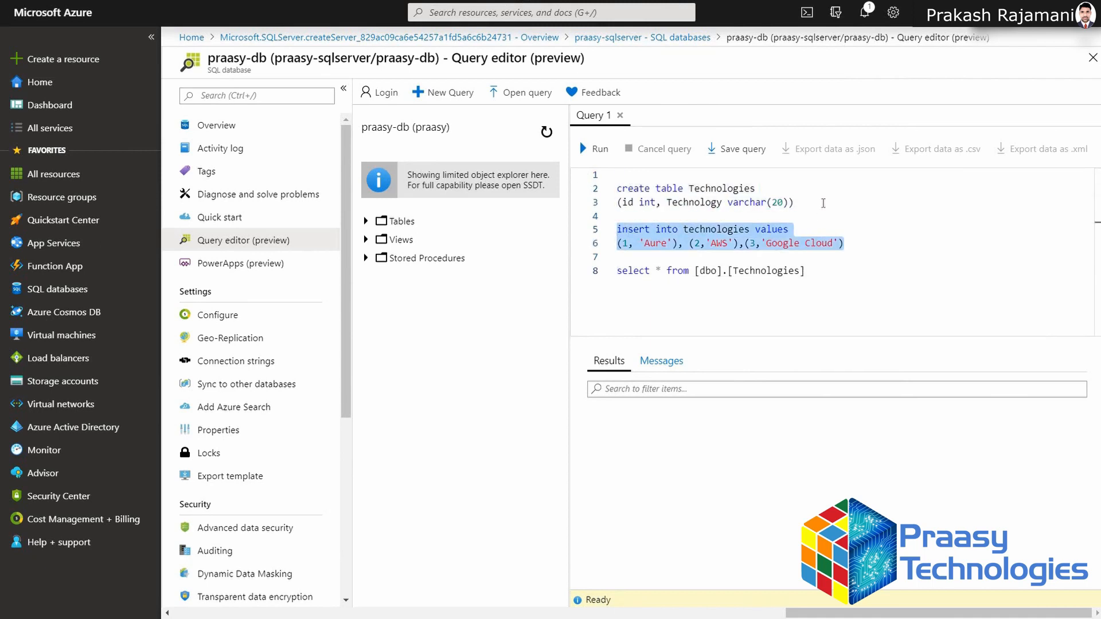
Run only the create table statement for Technologies, and separately run only the insert statement with the three rows
click(823, 203)
drag(826, 271, 549, 260)
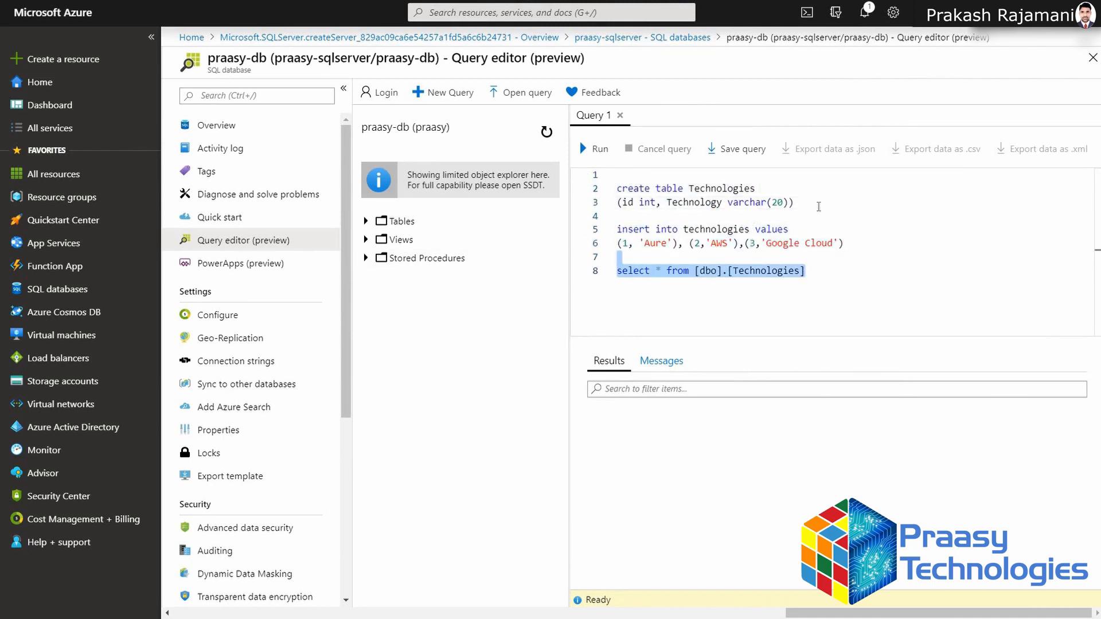
click(798, 203)
shift+click(617, 174)
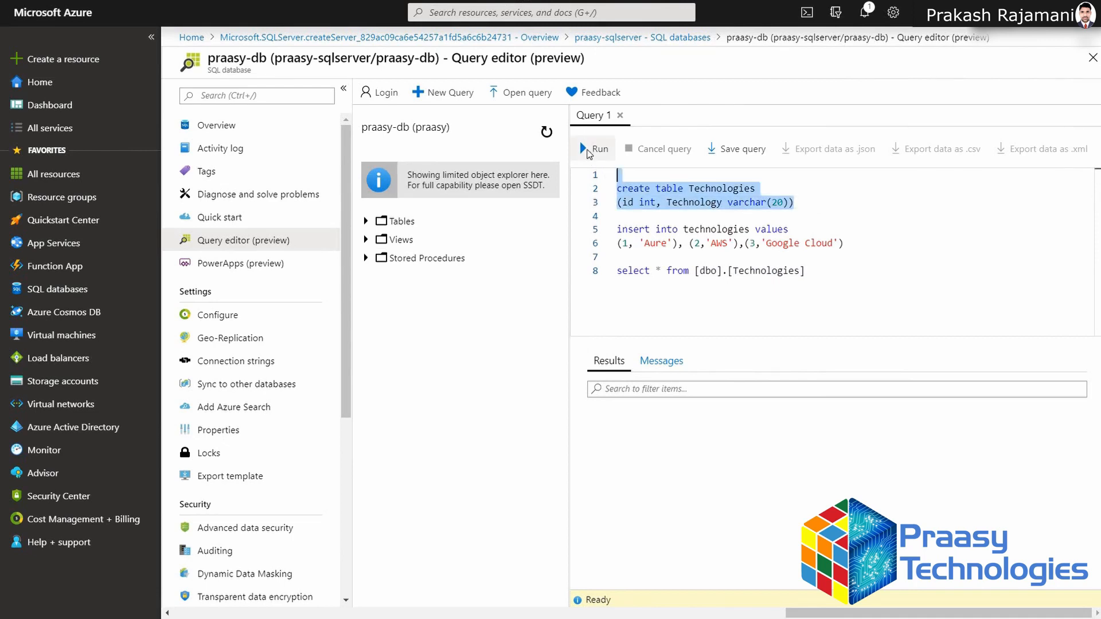
click(588, 150)
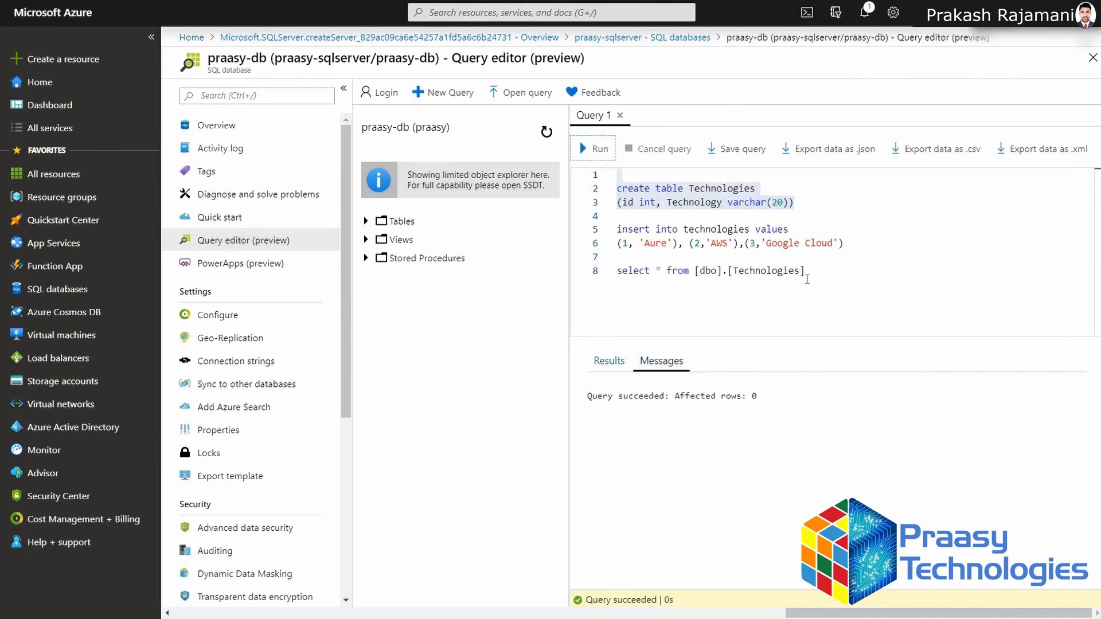
drag(872, 249, 617, 229)
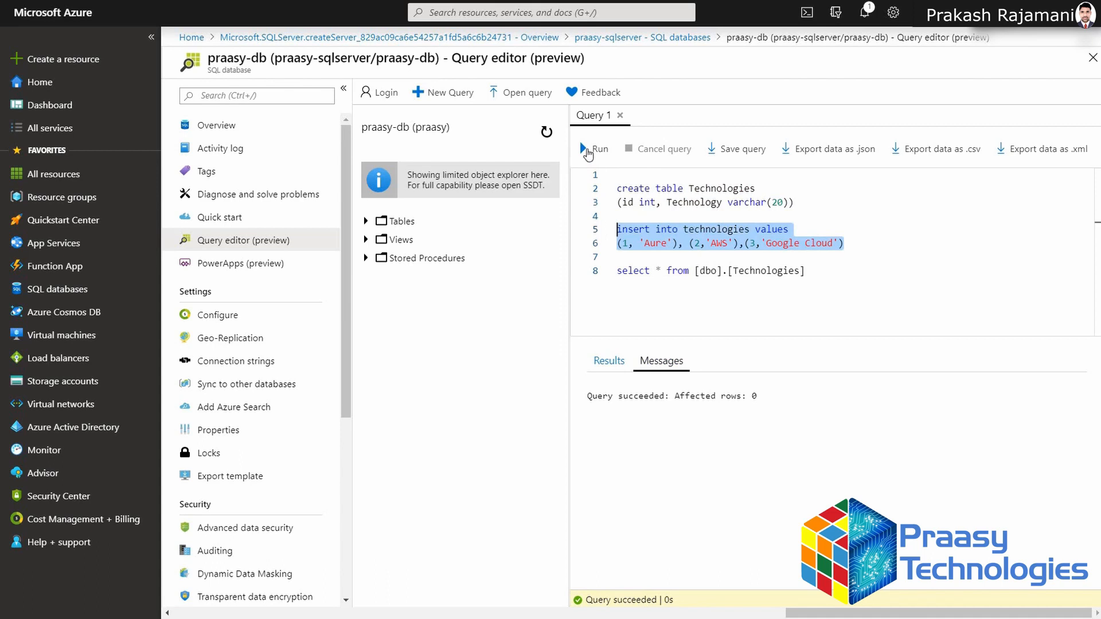
click(594, 149)
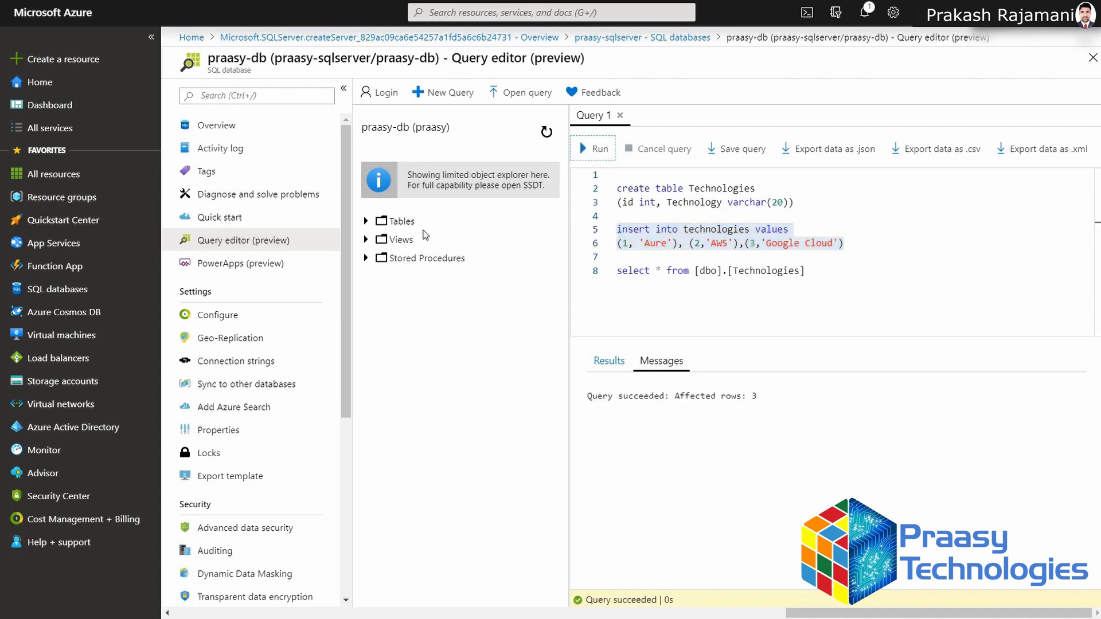
Refresh the database's object list, expand Tables, and run only the select statement on [dbo].[Technologies]
click(547, 132)
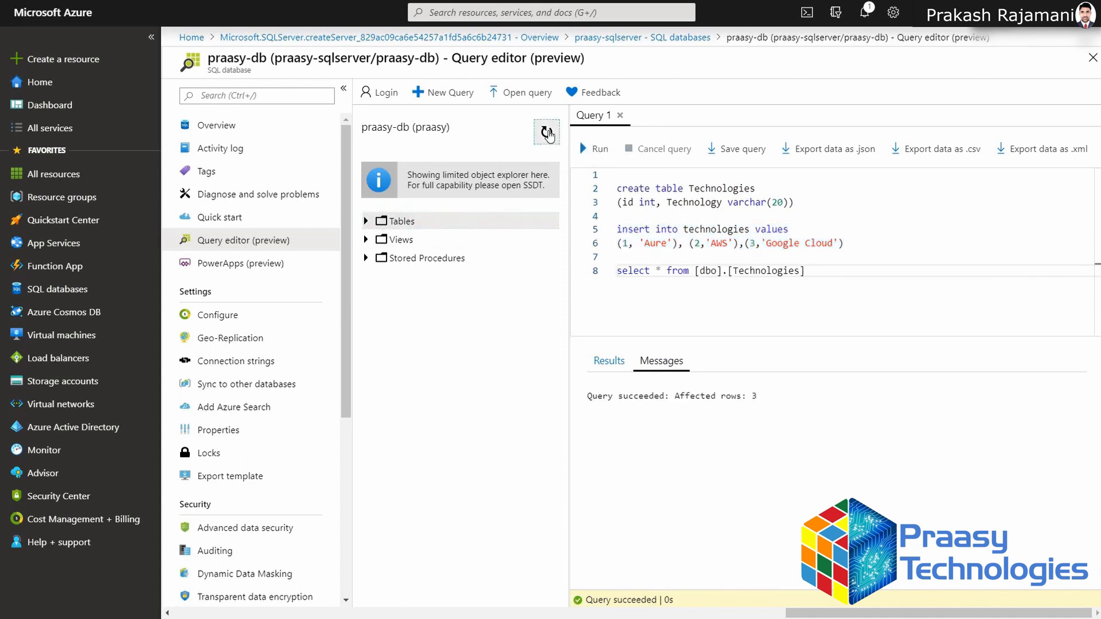
click(366, 222)
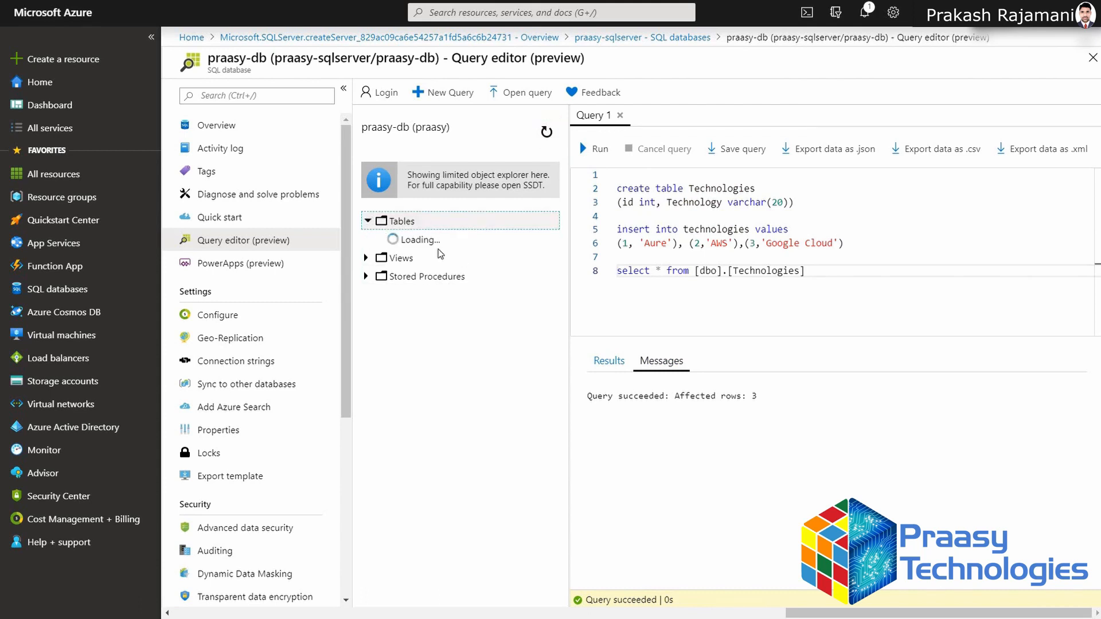
click(831, 270)
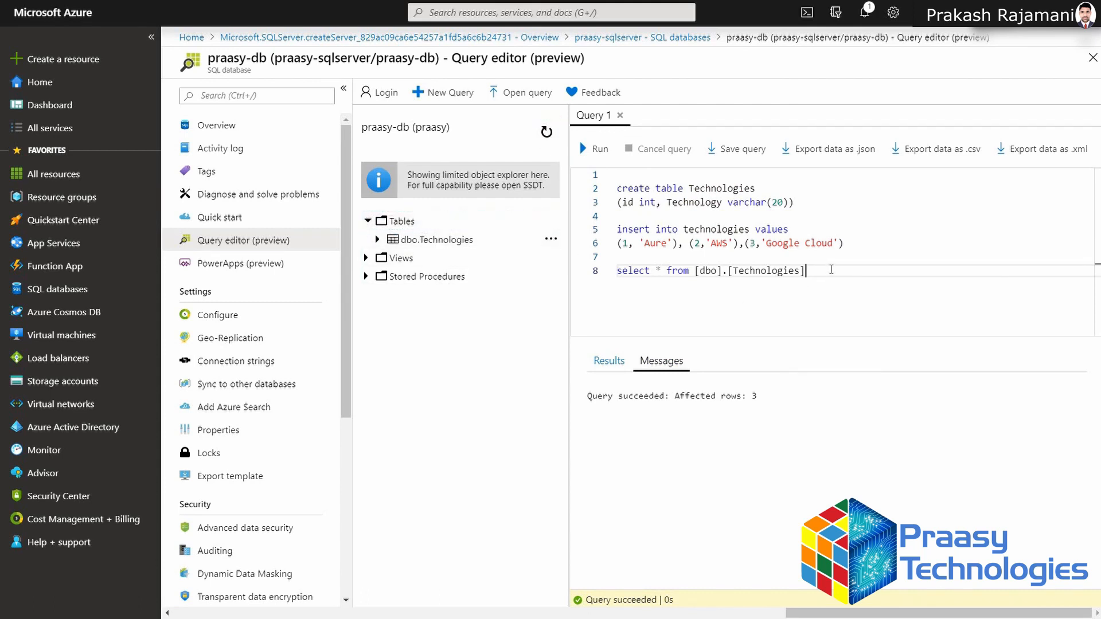
shift+click(589, 271)
click(594, 152)
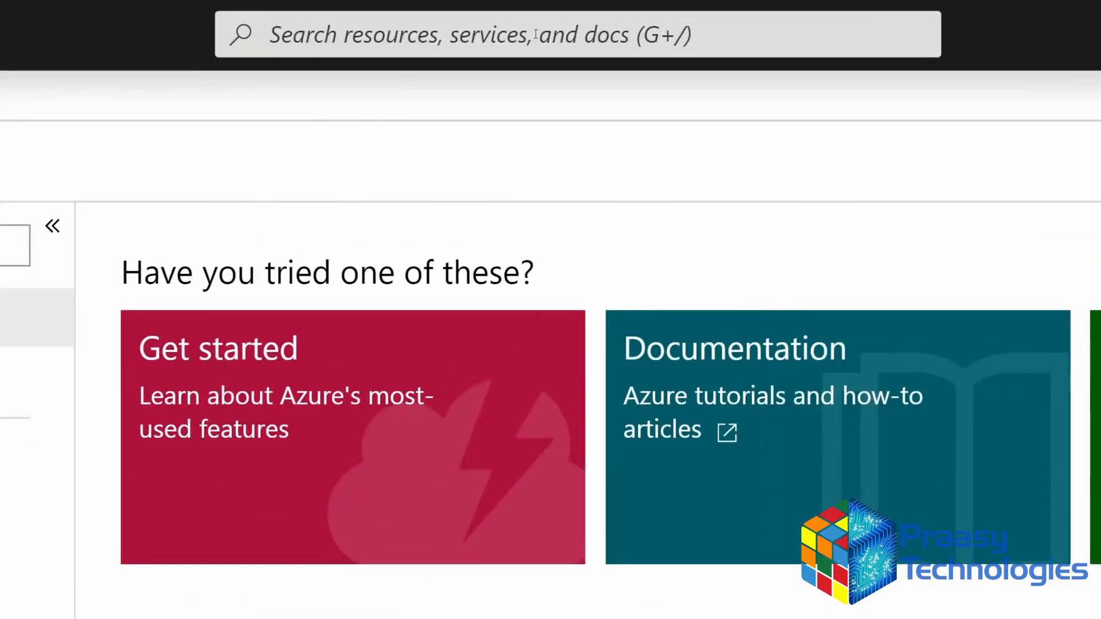
Search the portal for sql servers, open praasy-sqlserver and highlight its server name in the overview
click(535, 34)
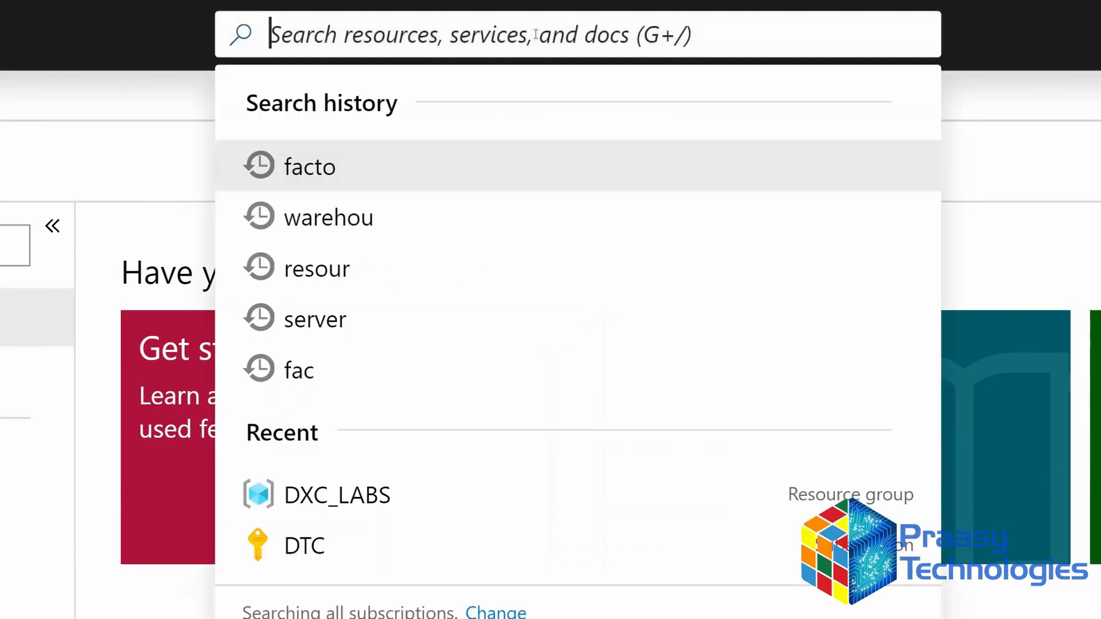
text(sql servers)
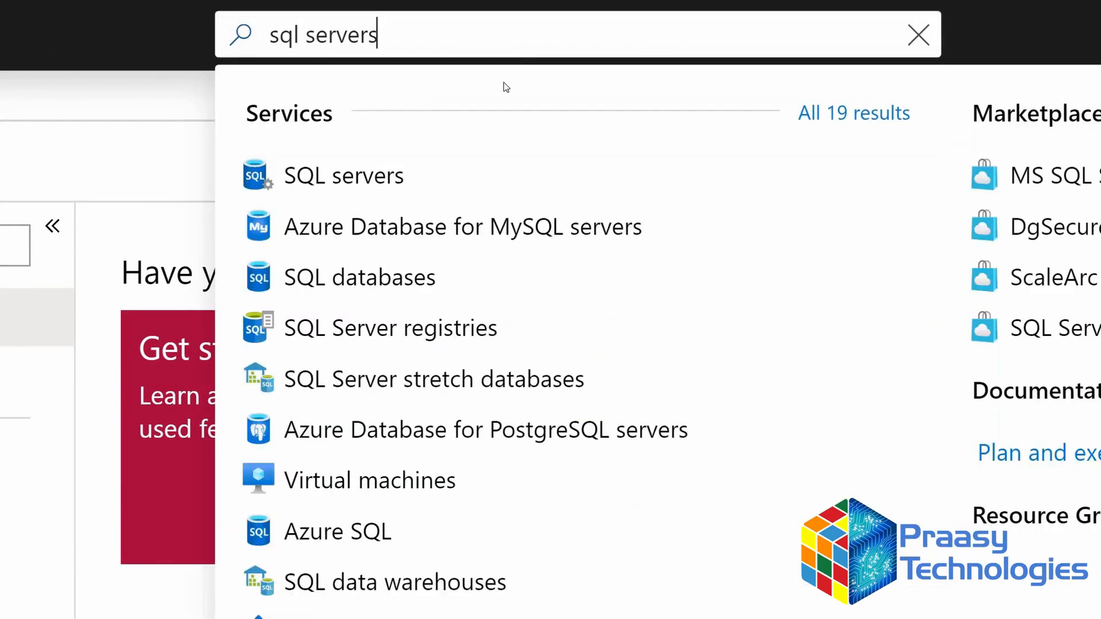
click(353, 179)
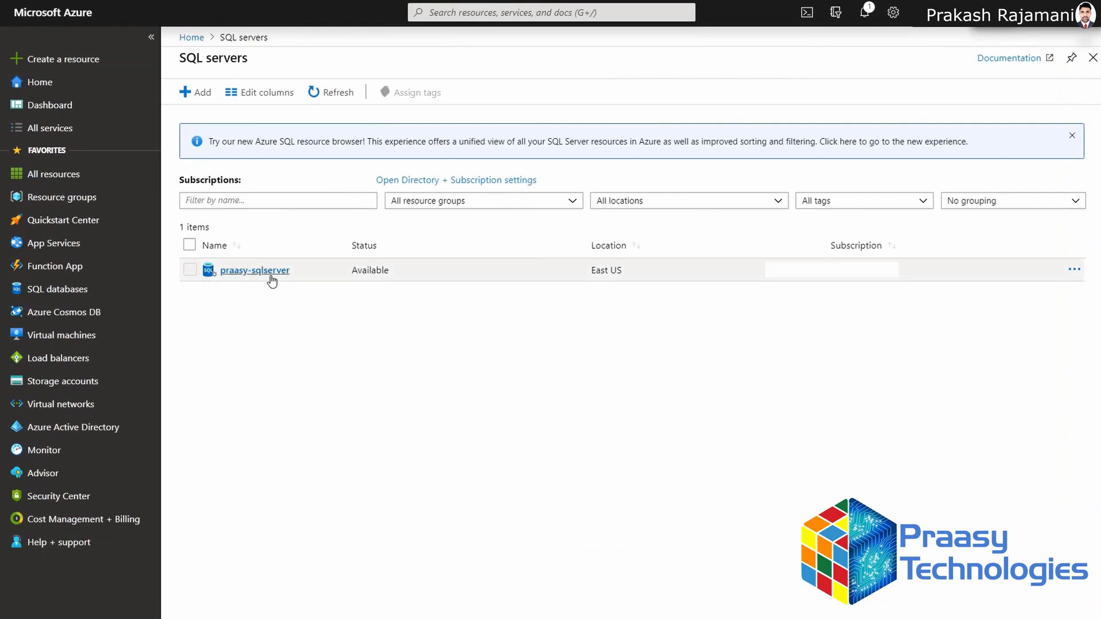
click(272, 279)
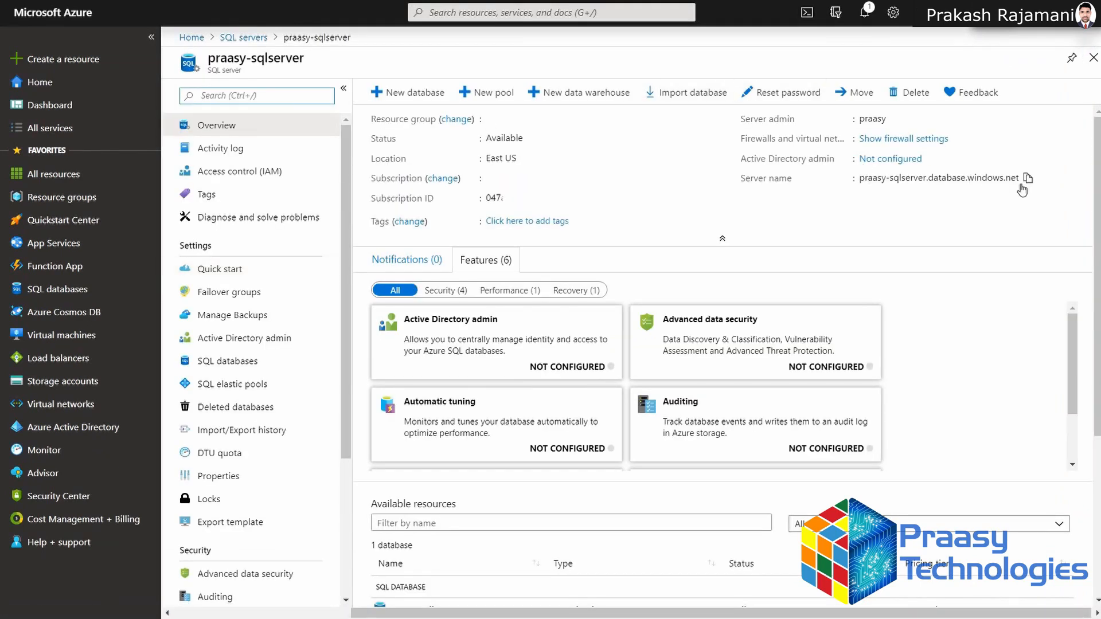
drag(742, 180, 1023, 188)
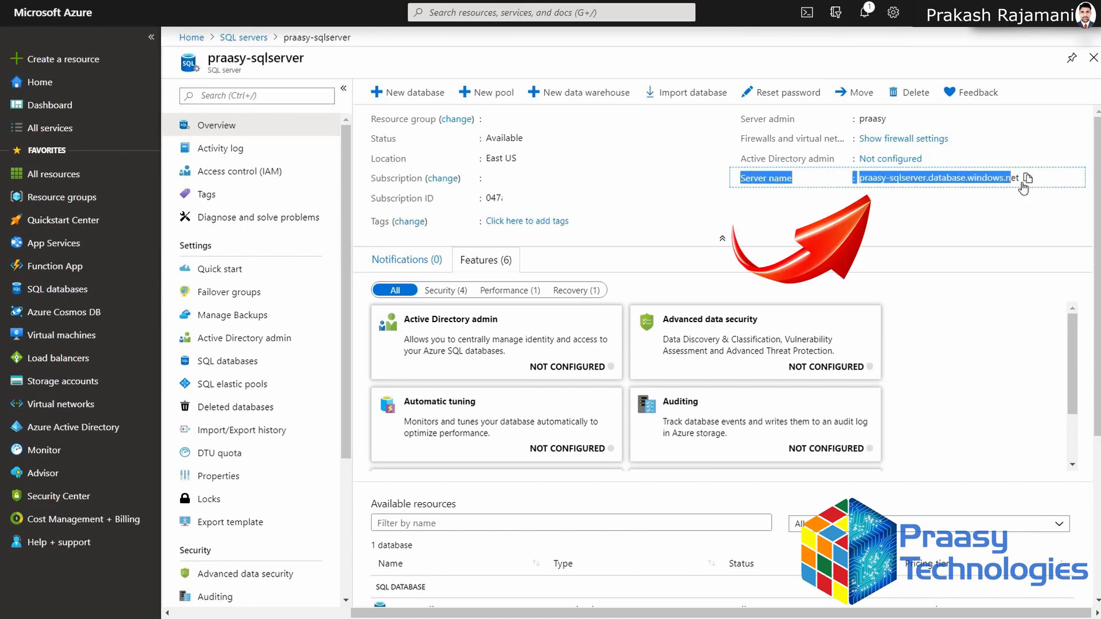
click(1006, 201)
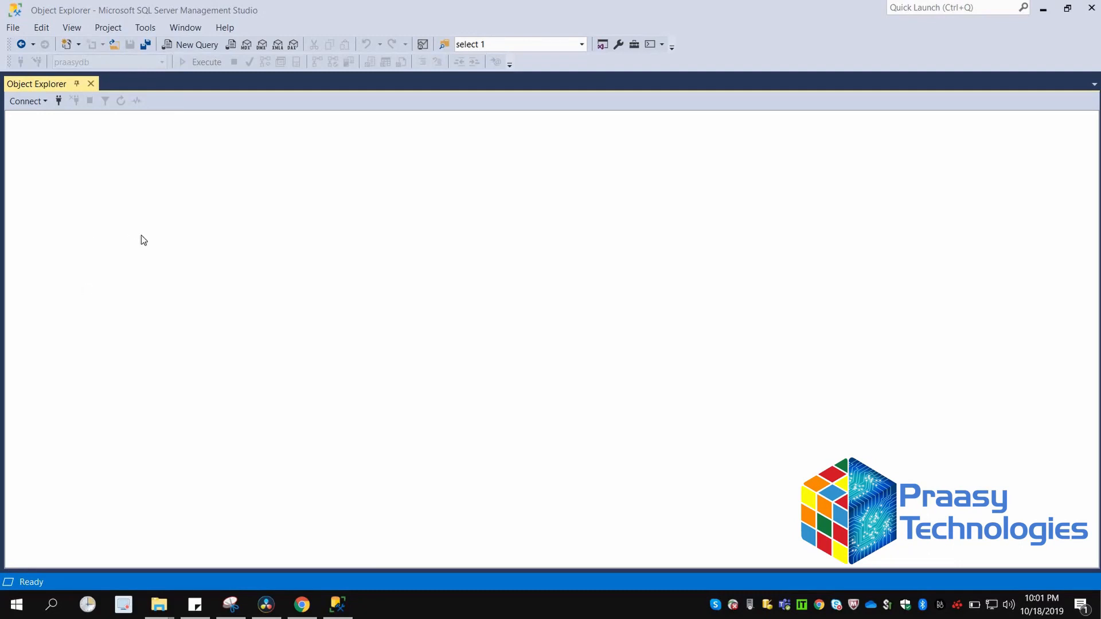
Switch to SQL Server Management Studio and connect to praasy-sqlserver.database.windows.net with the admin login and password, remembering the password and picking the listed Microsoft account
click(59, 101)
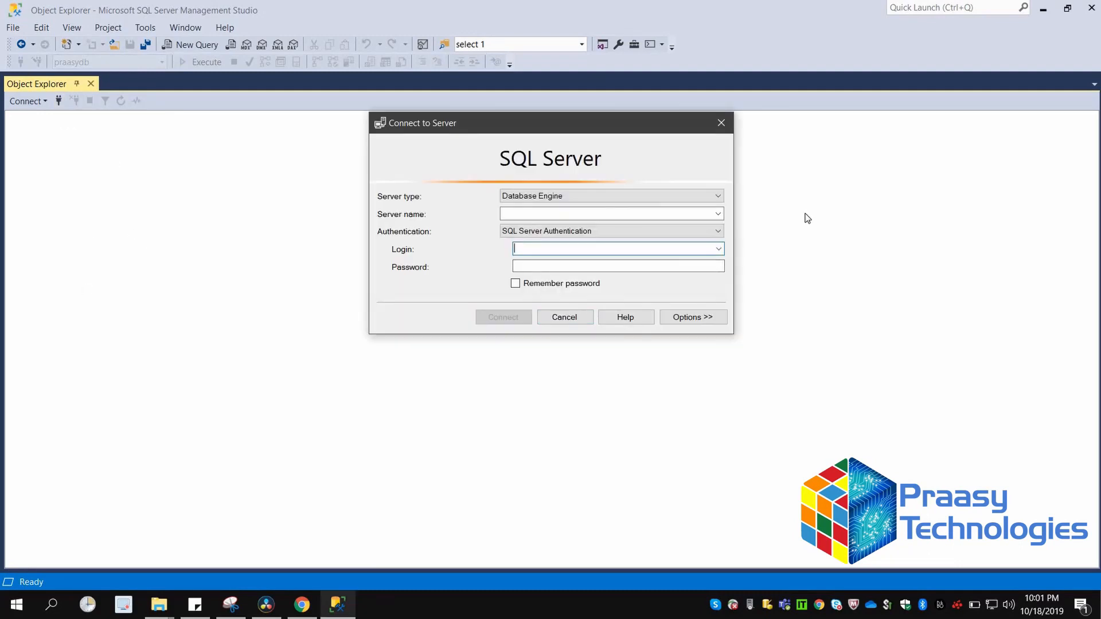
click(605, 212)
text(praasy-sqlserver.database.windows.net)
key(Tab)
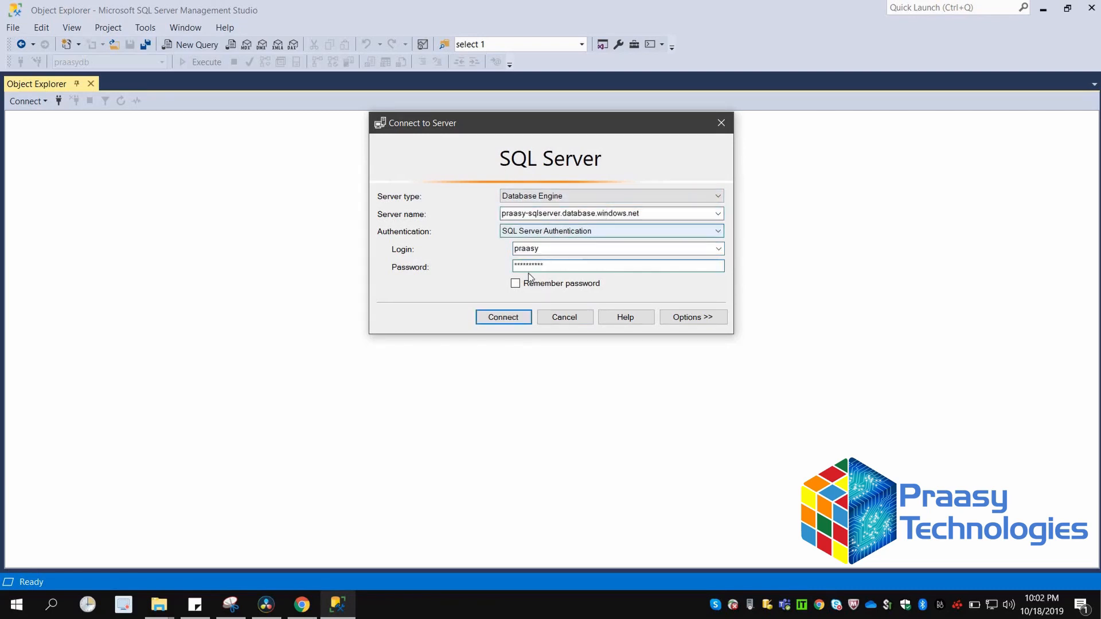
click(516, 284)
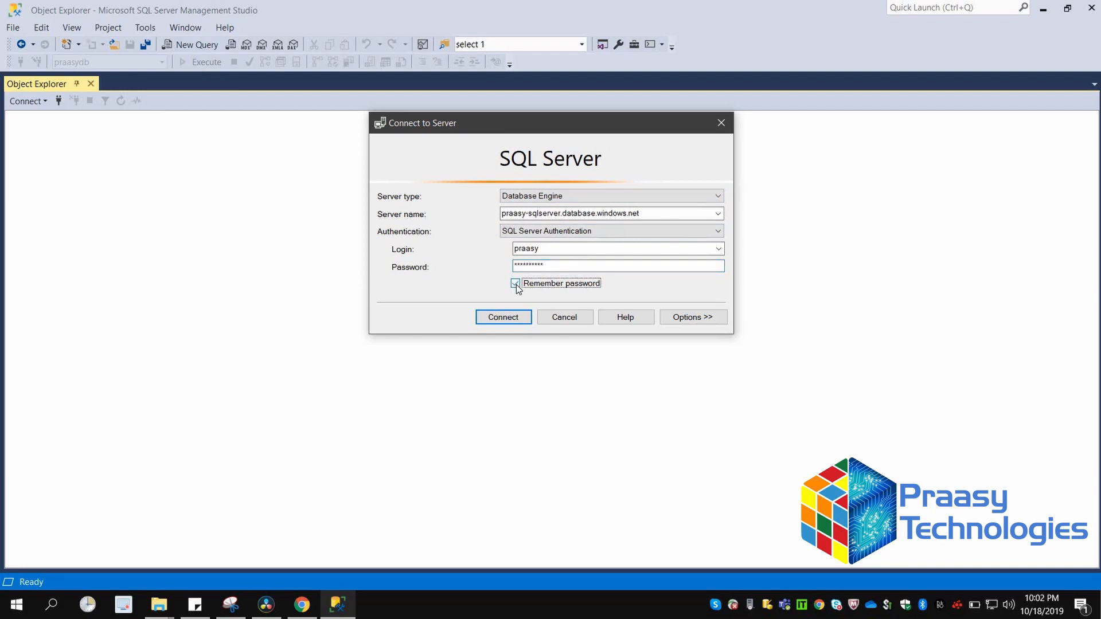
click(504, 319)
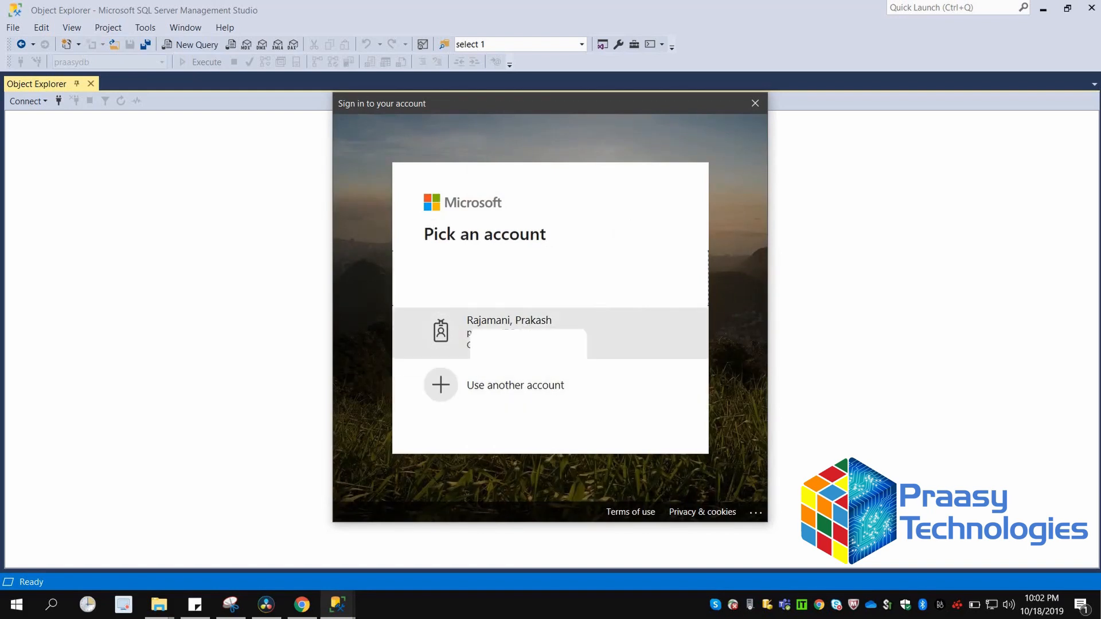
click(518, 335)
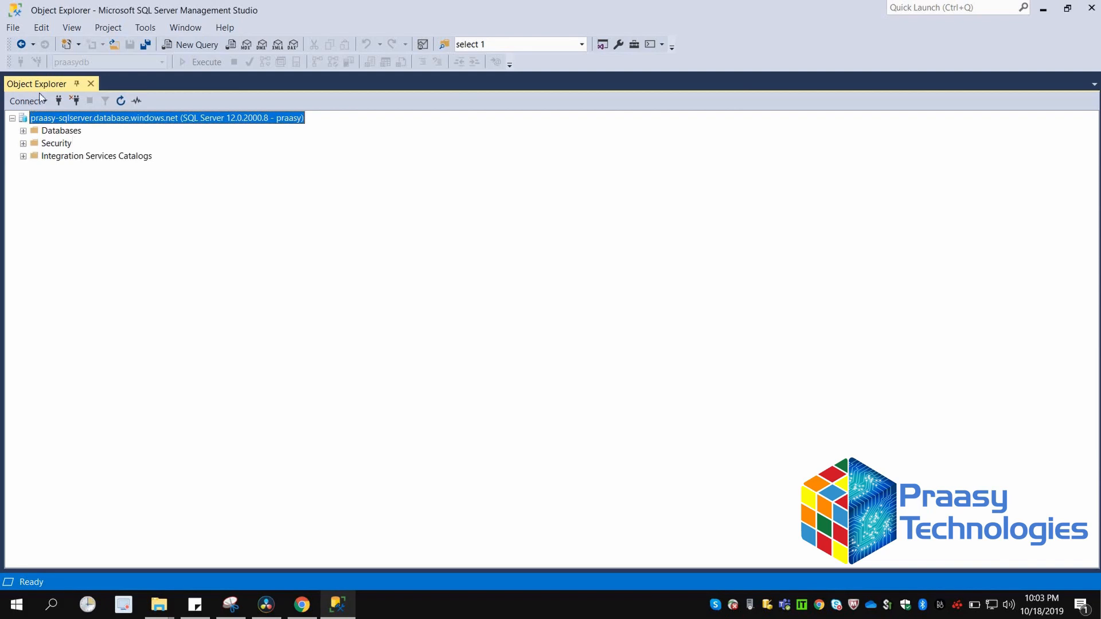
Expand Databases, praasy-db and its Tables in the Object Explorer, and select the dbo.Technologies table
click(23, 131)
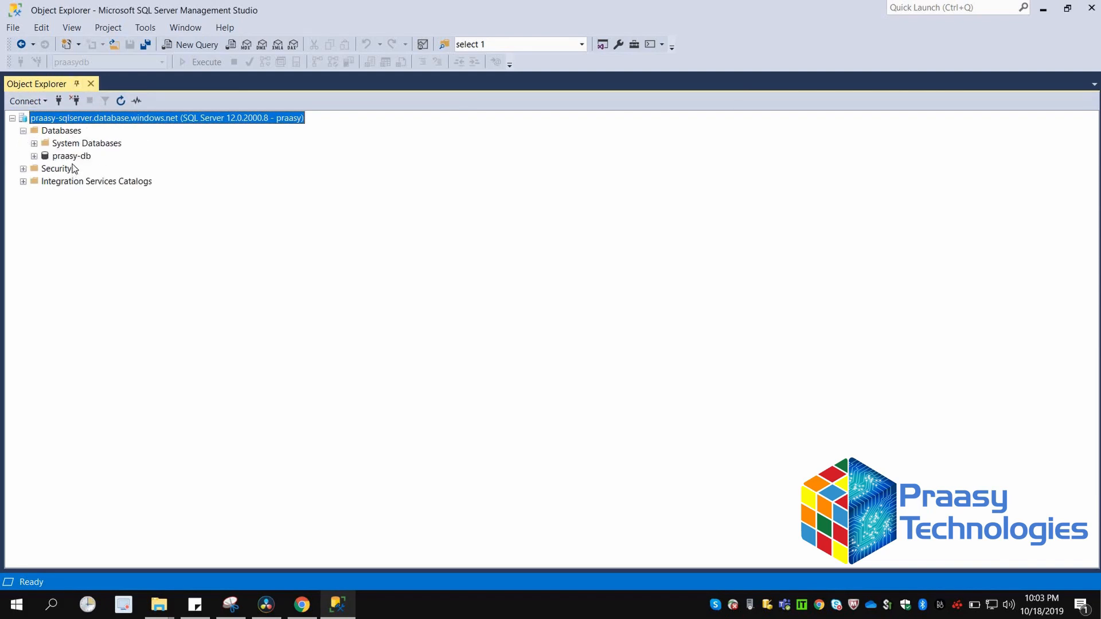
click(74, 160)
click(34, 156)
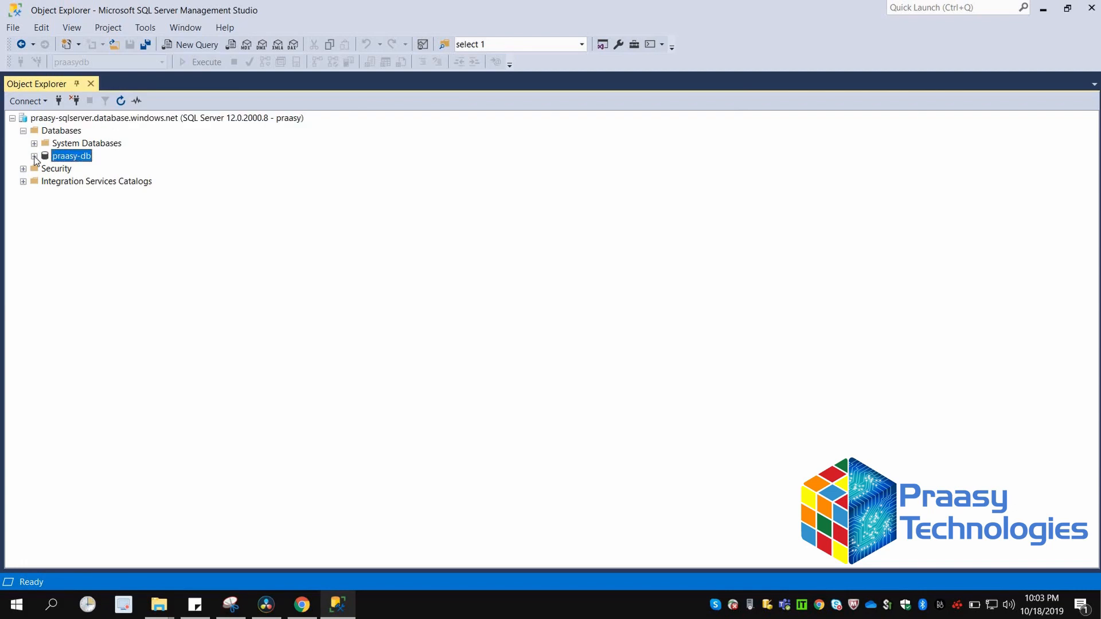
double_click(69, 168)
click(140, 219)
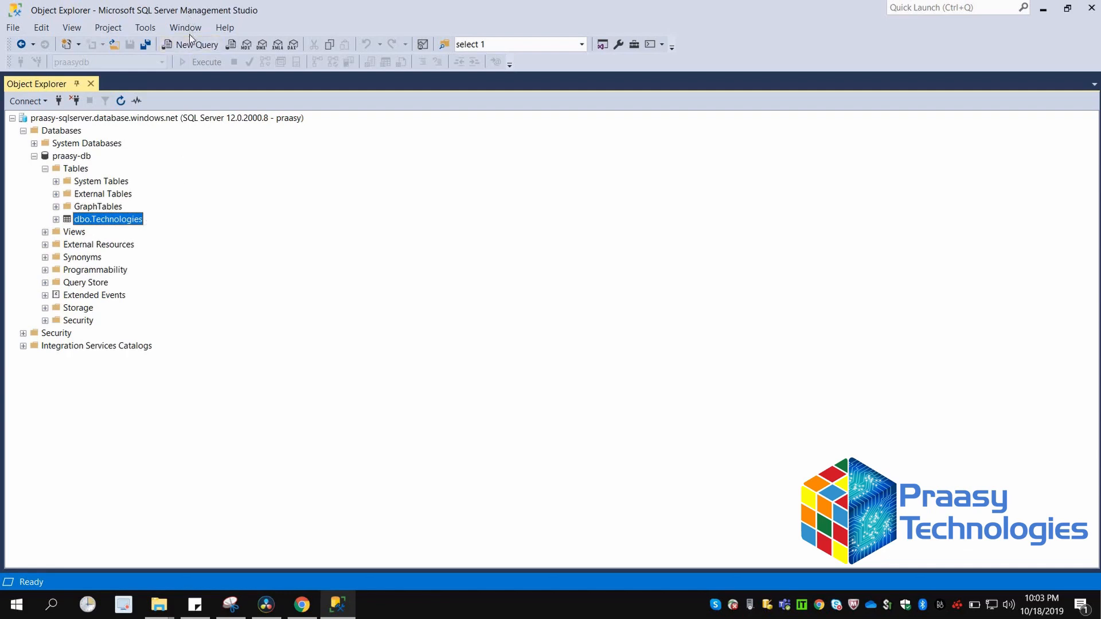
Create a new query with SELECT * FROM TECHNOLOGIES, execute it on praasy-db, and return to the Object Explorer
click(189, 46)
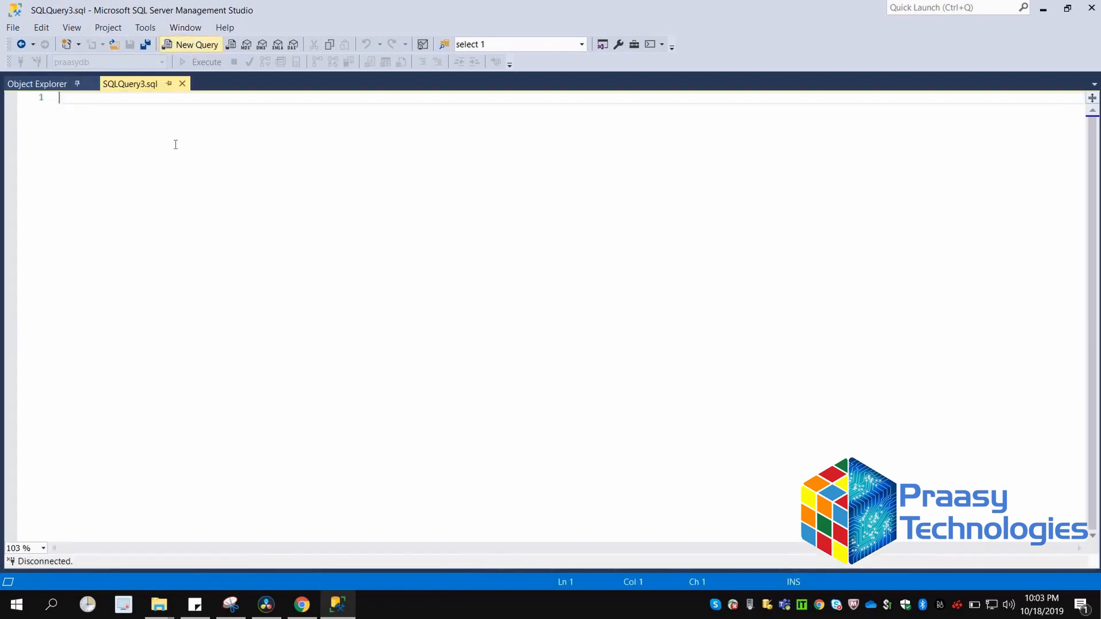
text(SELECT * FROM TECHNOLOGIES)
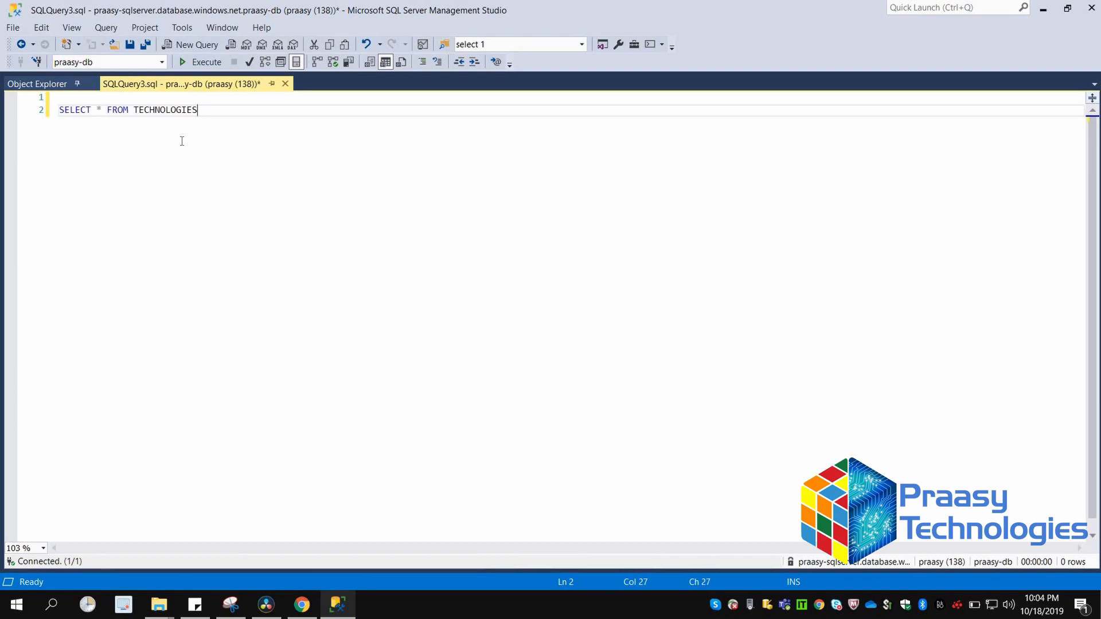
key(Return)
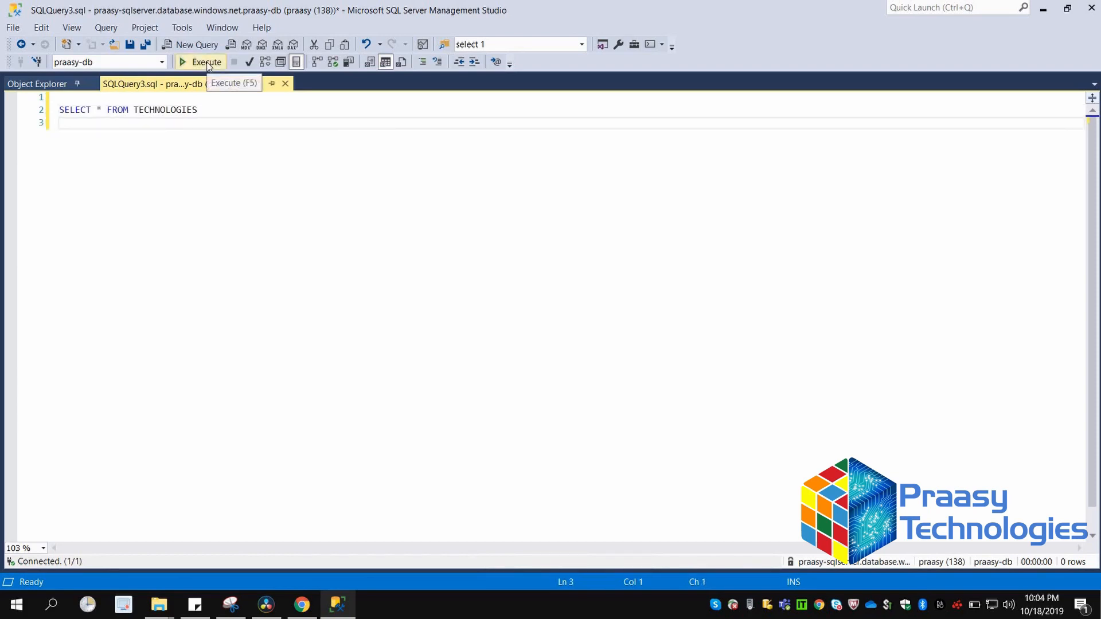
click(206, 62)
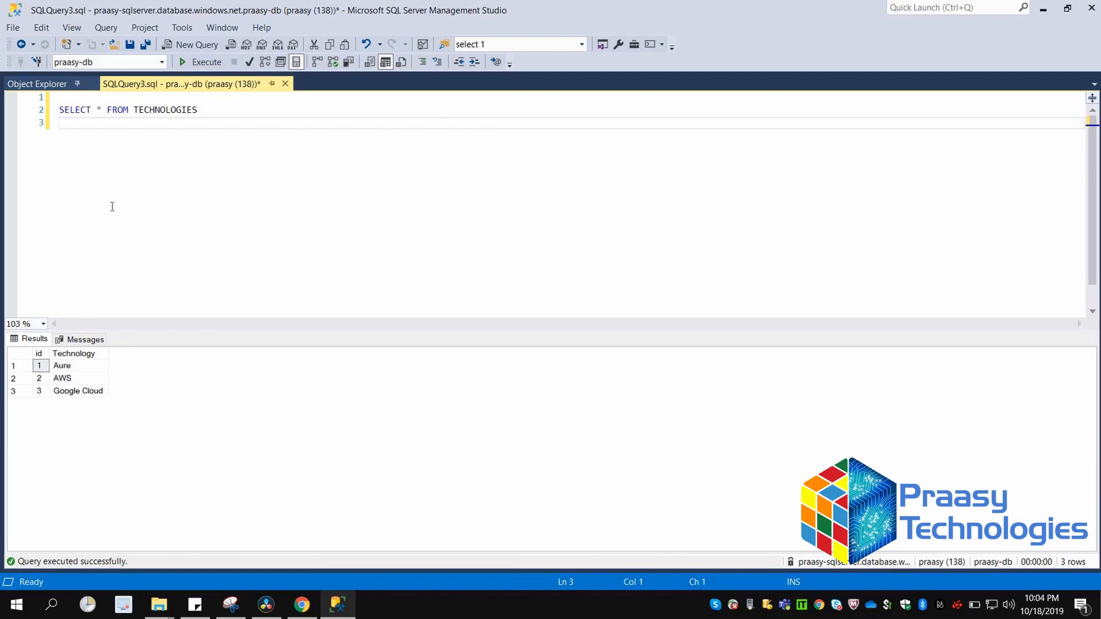
click(51, 85)
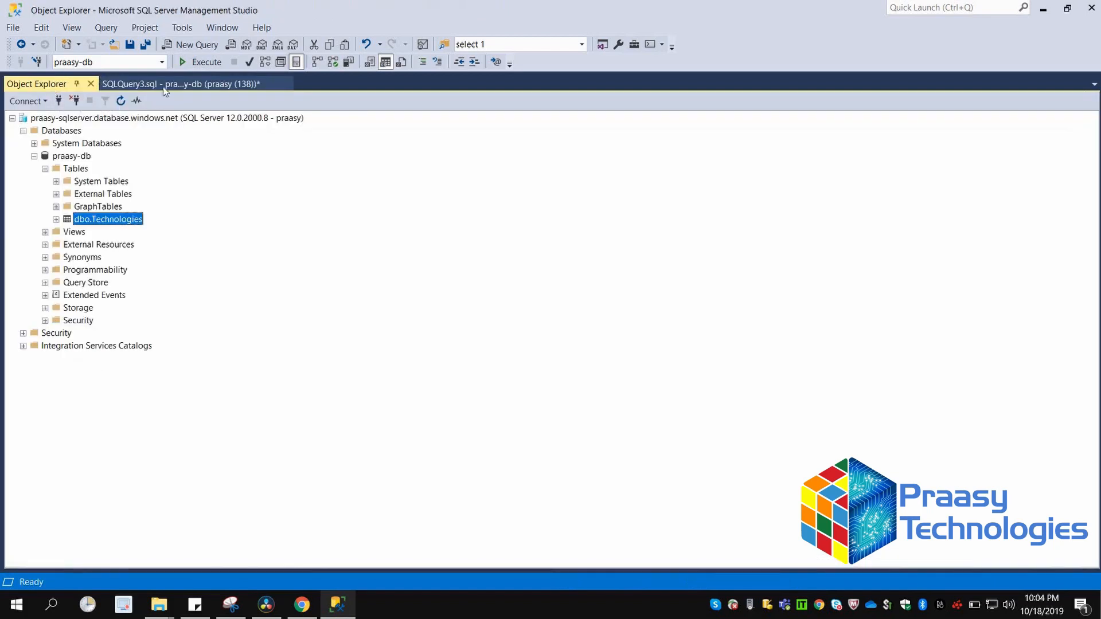